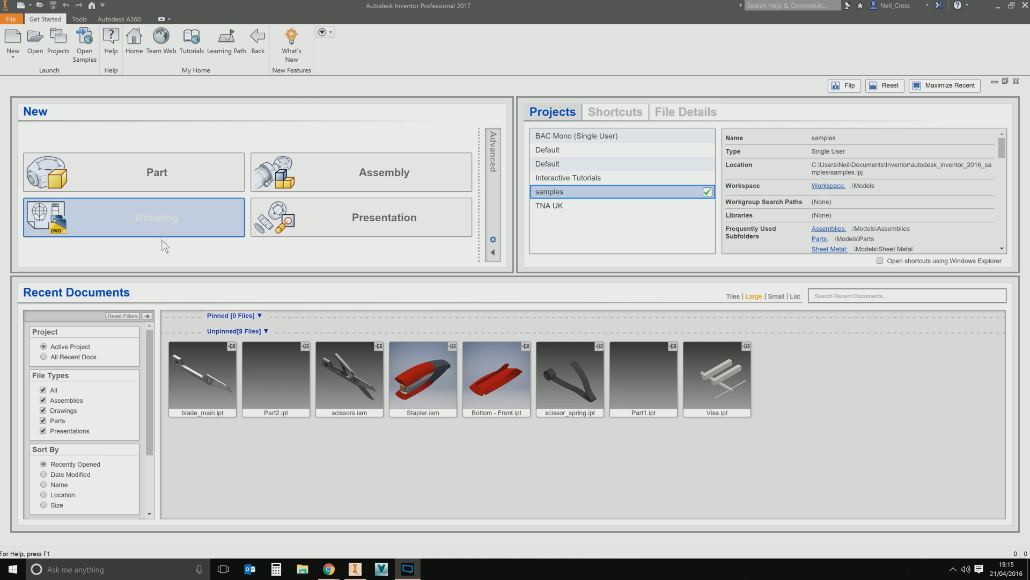
# - Open blade_main.ipt from the recent documents and enter the 3D Print environment
pyautogui.click(175, 206)
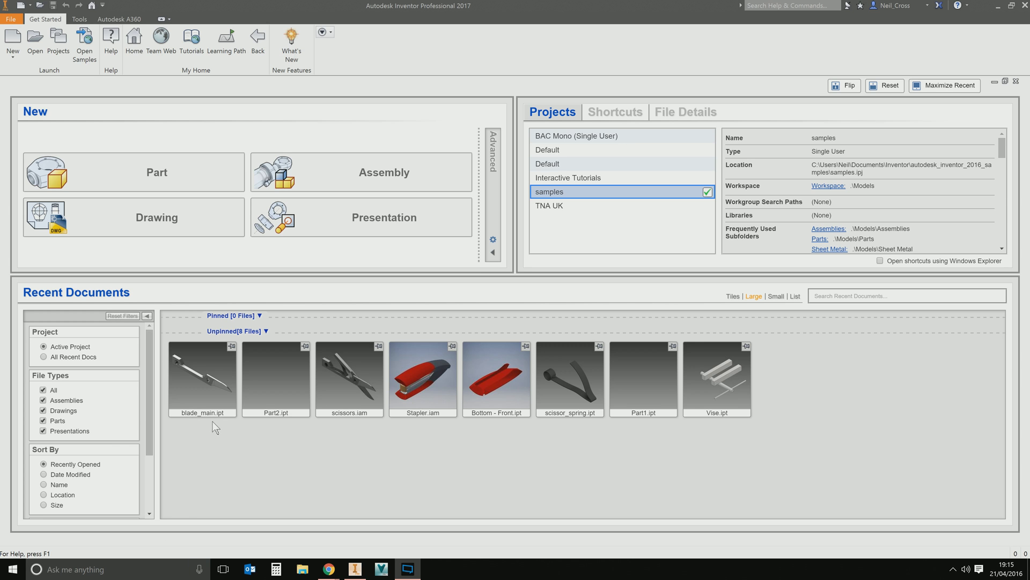
pyautogui.click(219, 385)
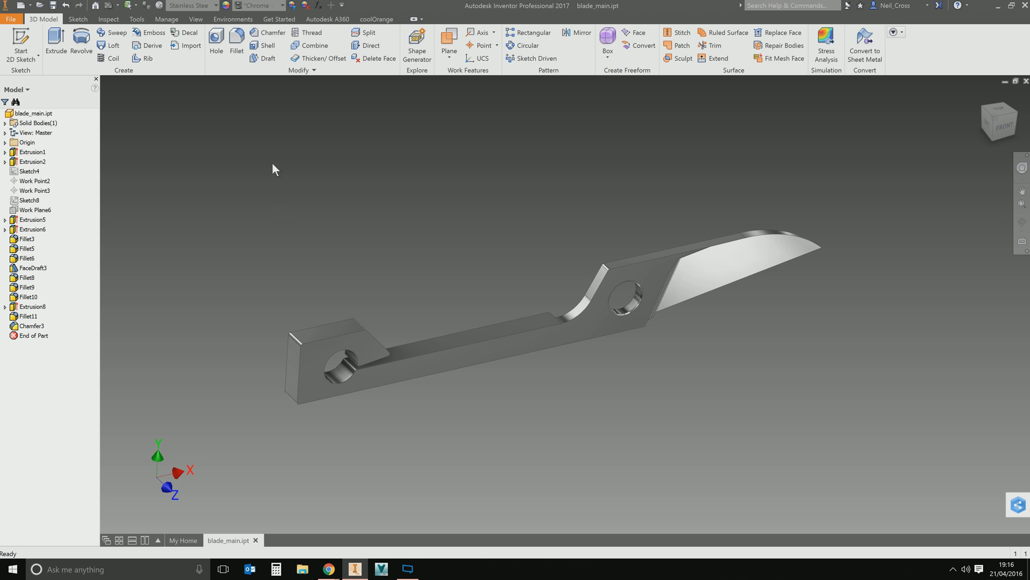
pyautogui.click(233, 19)
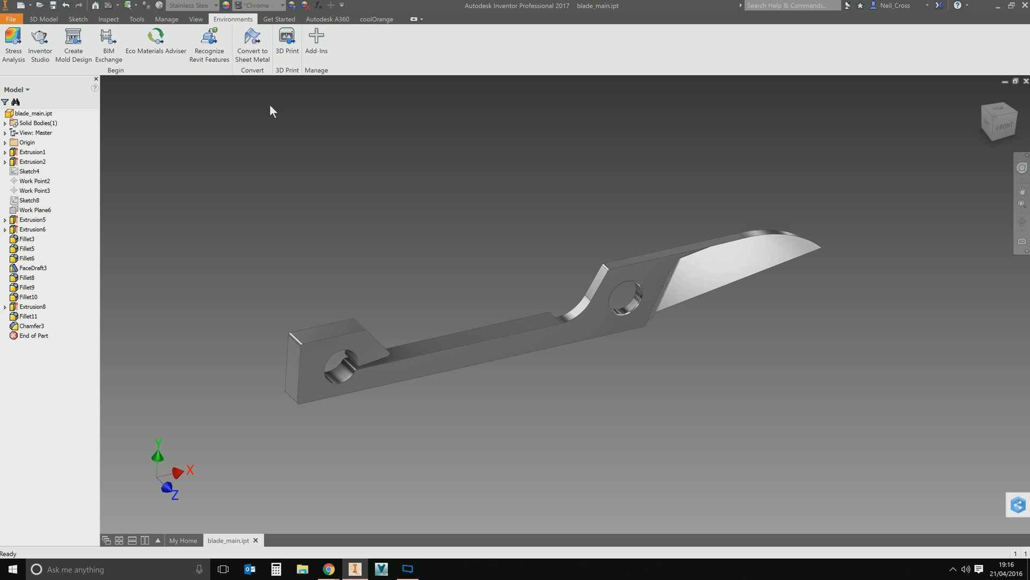
pyautogui.click(282, 57)
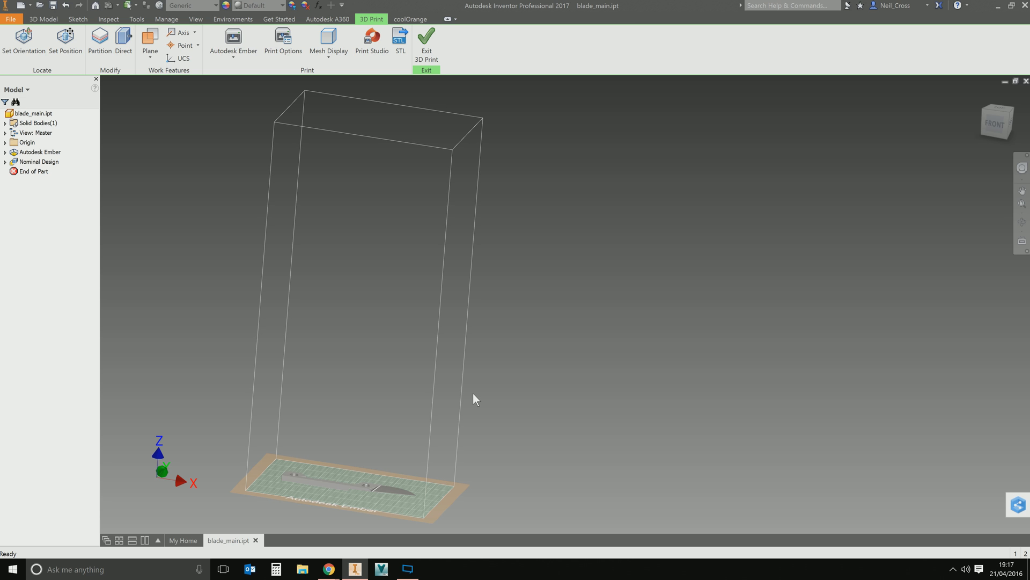
pyautogui.scroll(5, 610, 346)
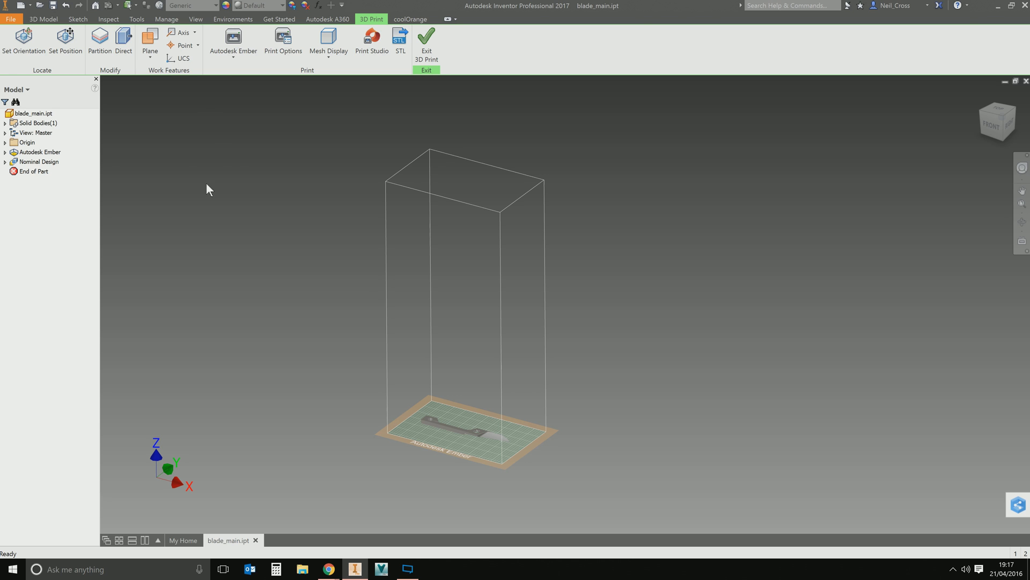
# - Examine the printer models offered under Robert Bosch Tool Corporation, Stratasys, Type A Machines and Ultimaker B.V., then close the printer list
pyautogui.click(226, 56)
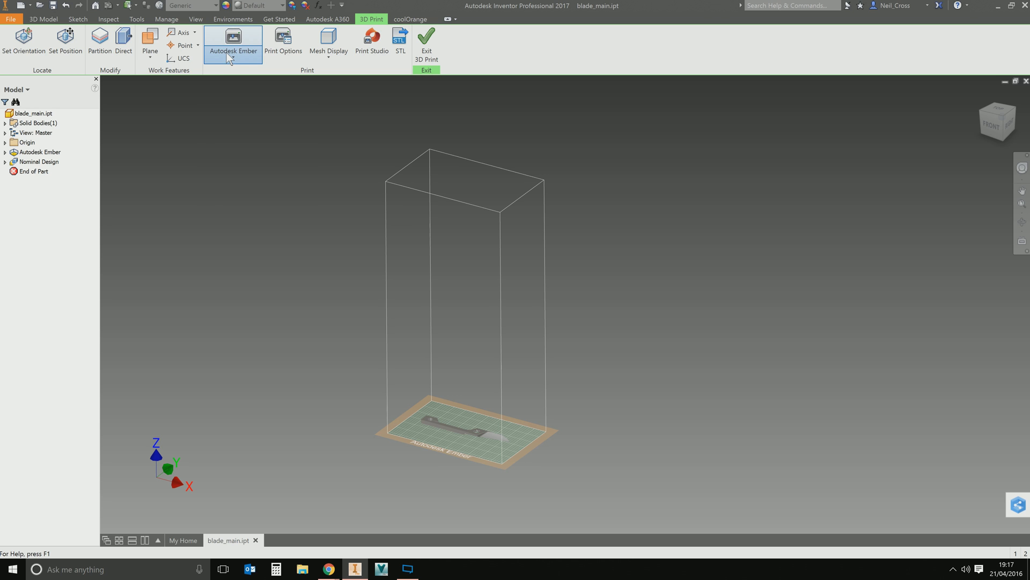
pyautogui.click(246, 205)
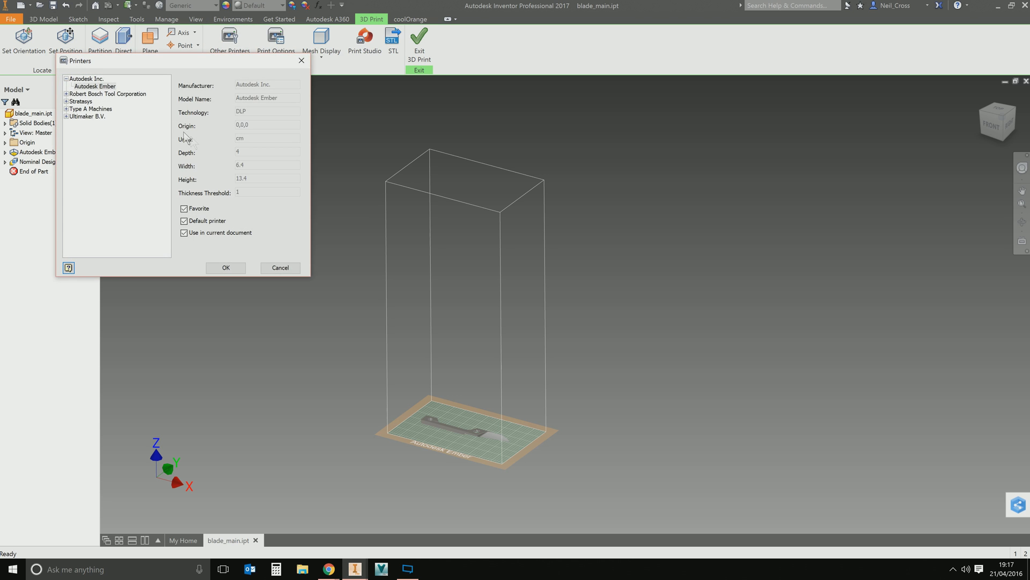
pyautogui.click(66, 94)
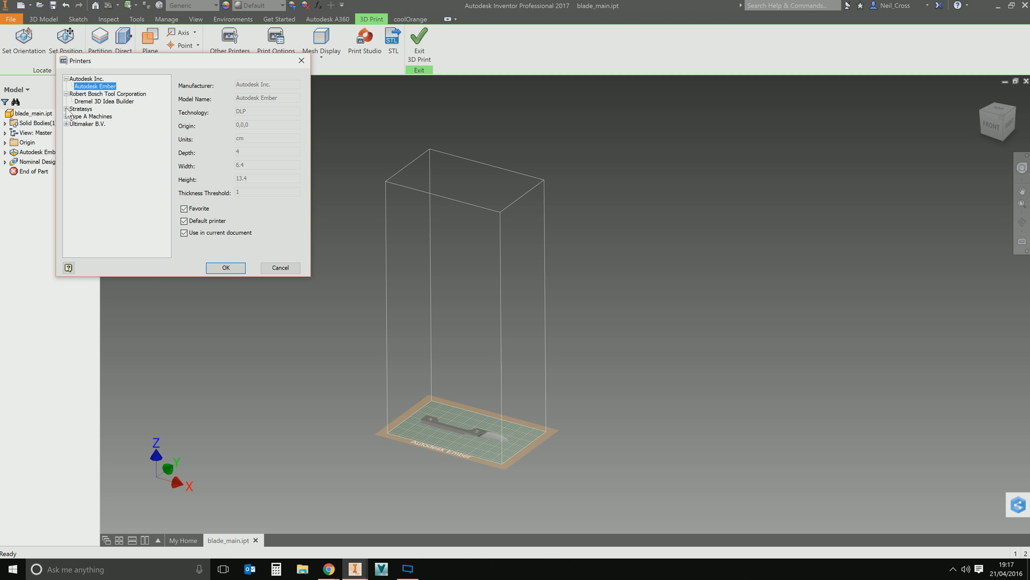
pyautogui.click(66, 109)
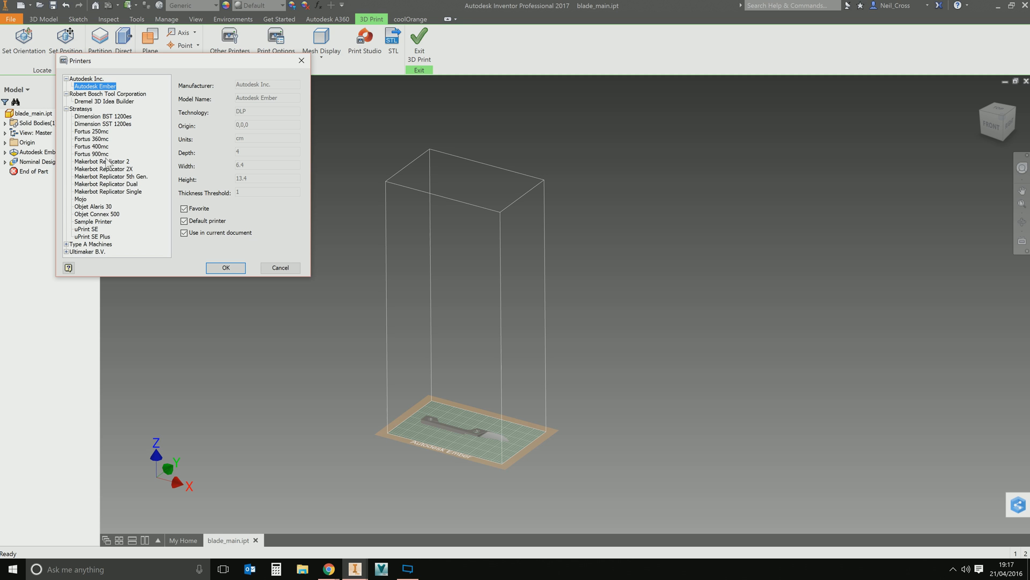
pyautogui.click(107, 161)
pyautogui.click(66, 244)
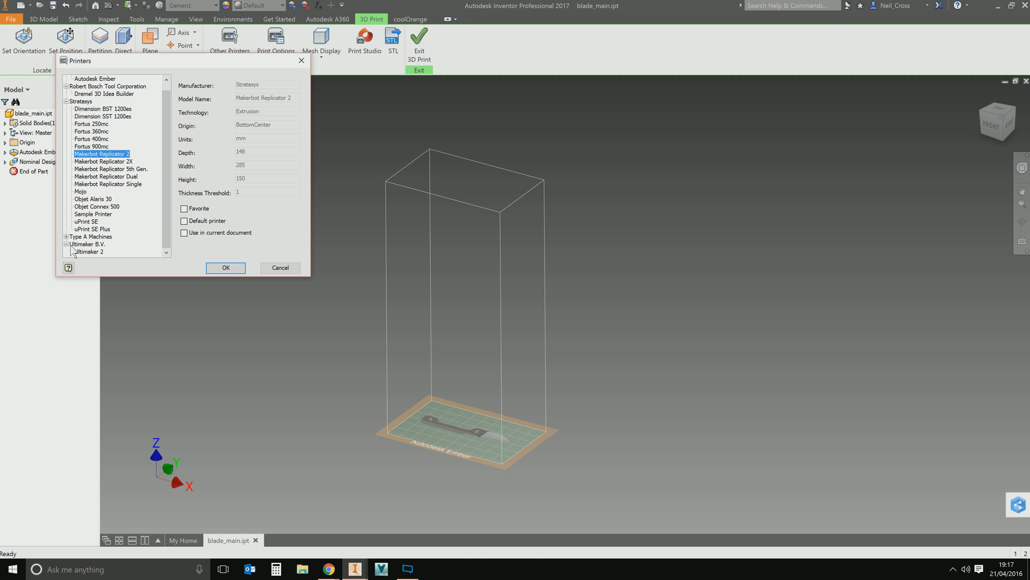
pyautogui.scroll(-1, 76, 243)
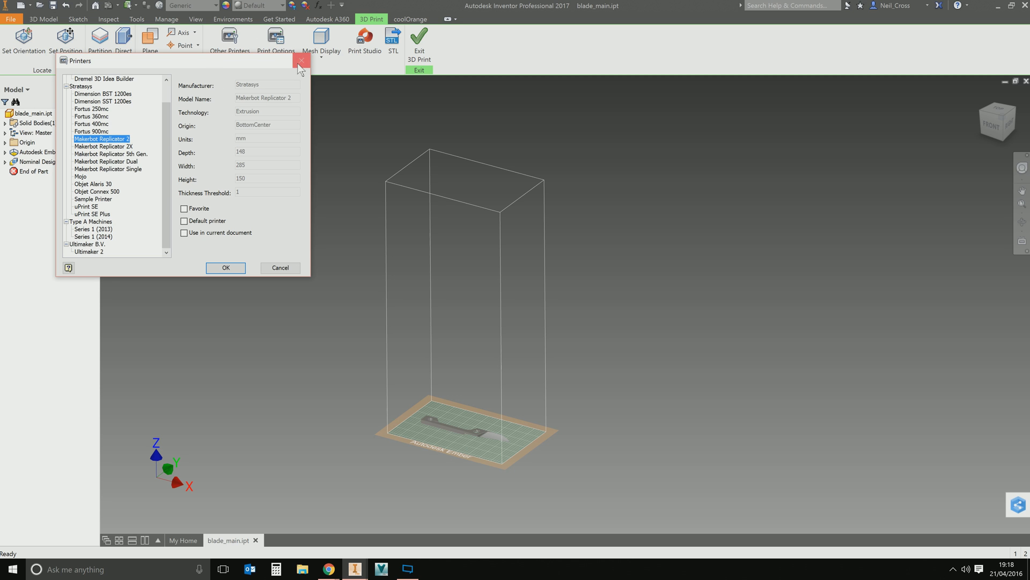
pyautogui.moveTo(102, 153); pyautogui.dragTo(99, 96)
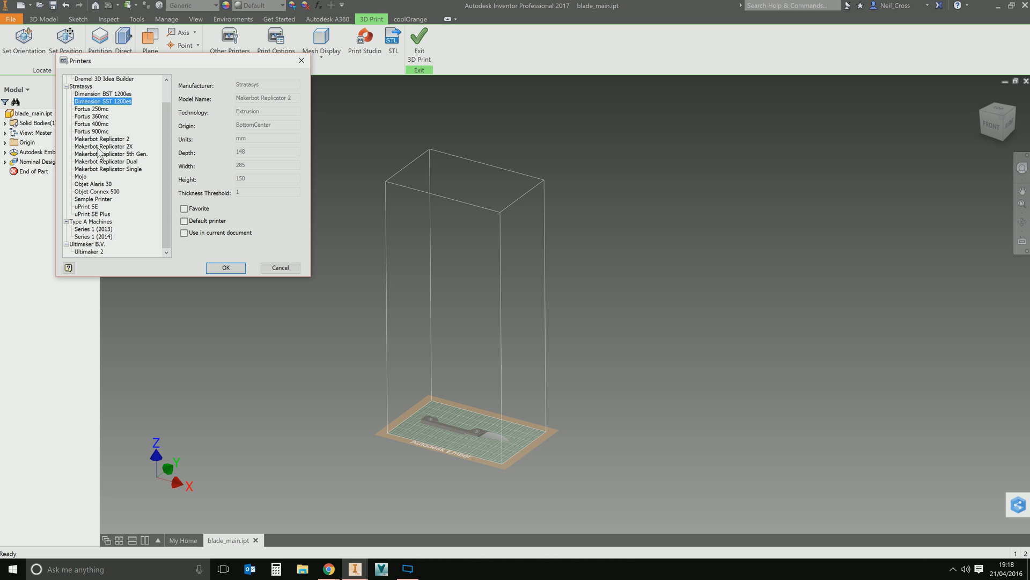
pyautogui.click(243, 268)
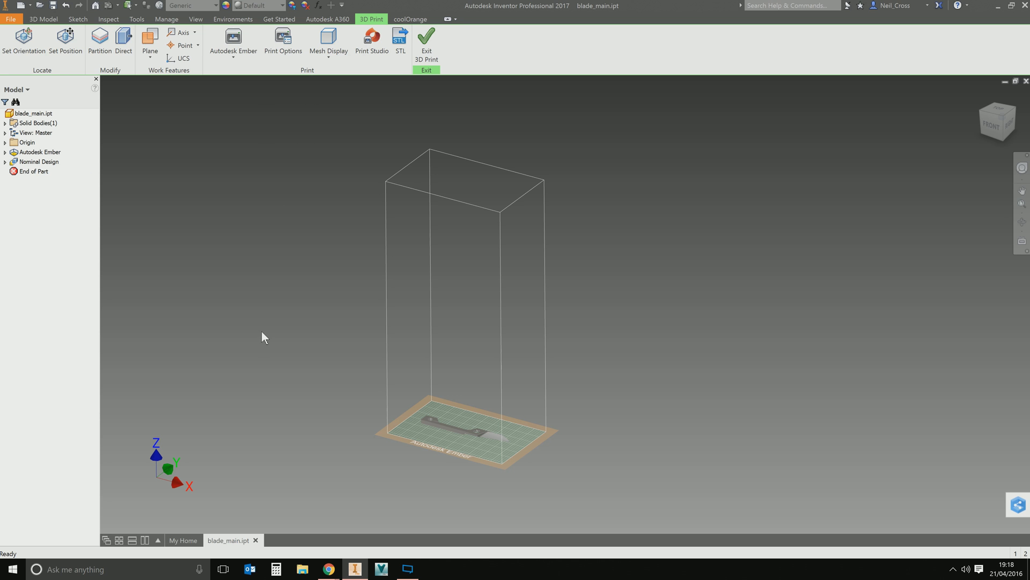
# - Open a File Explorer window and go through %appdata% to the Autodesk\Inventor 2017 folder
pyautogui.rightClick(302, 569)
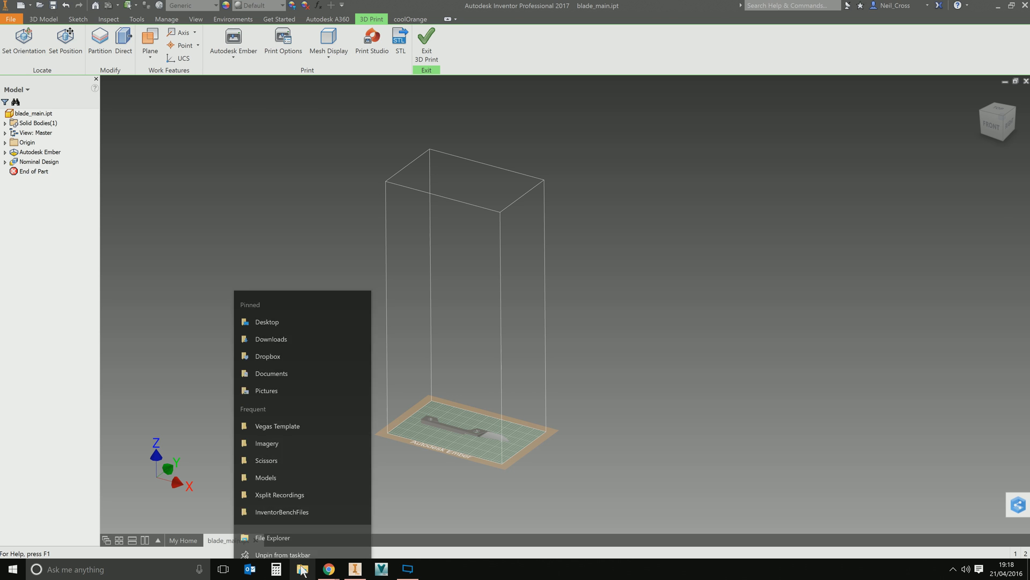
pyautogui.click(287, 526)
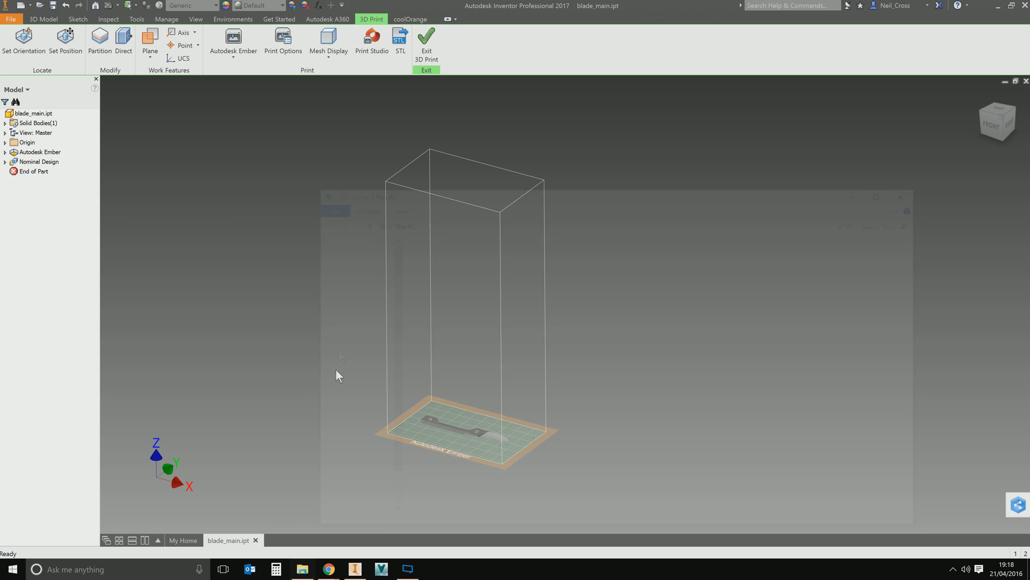
pyautogui.click(449, 224)
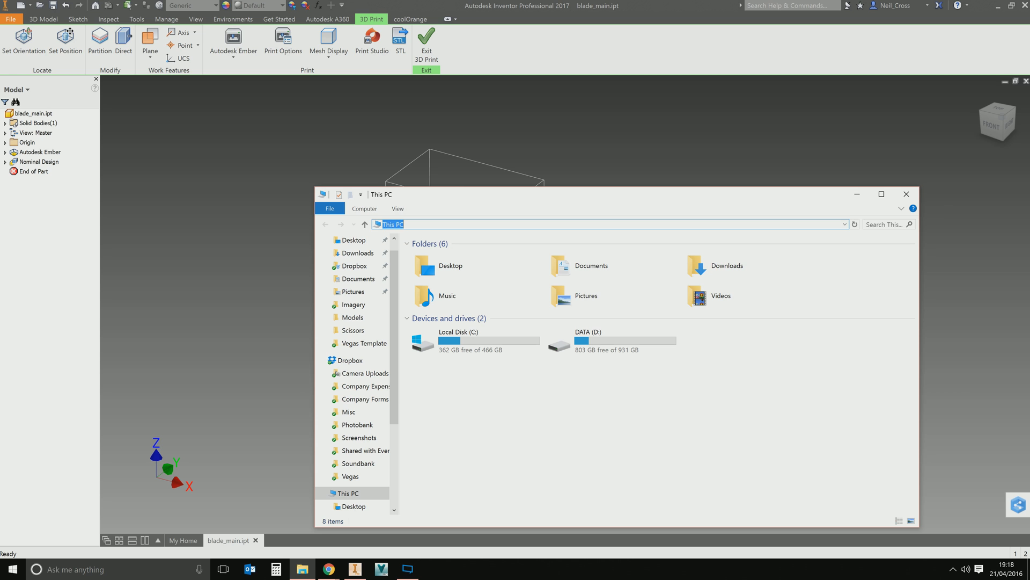
pyautogui.write('appdata%')
pyautogui.press('Return')
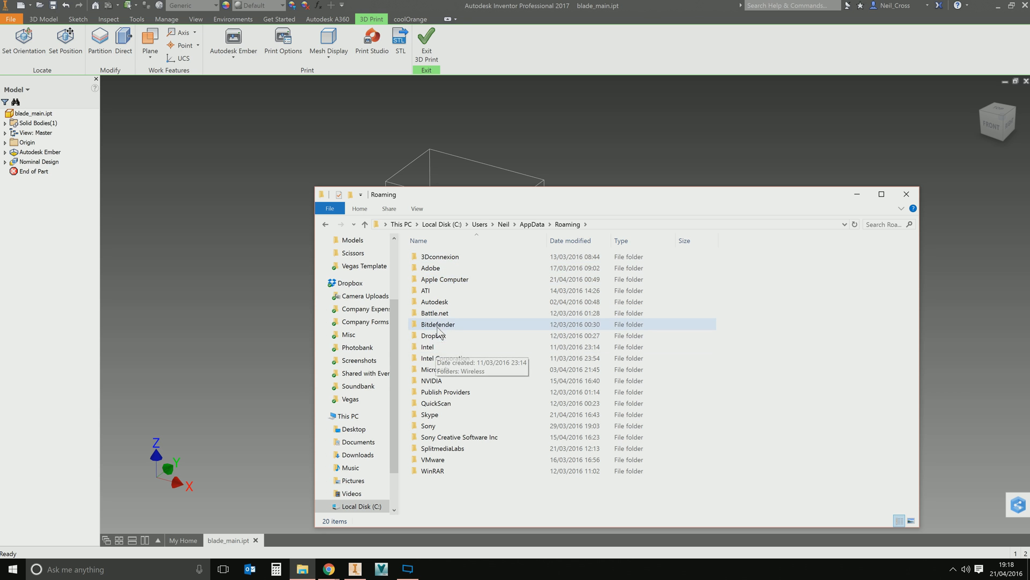
pyautogui.doubleClick(435, 302)
pyautogui.doubleClick(442, 358)
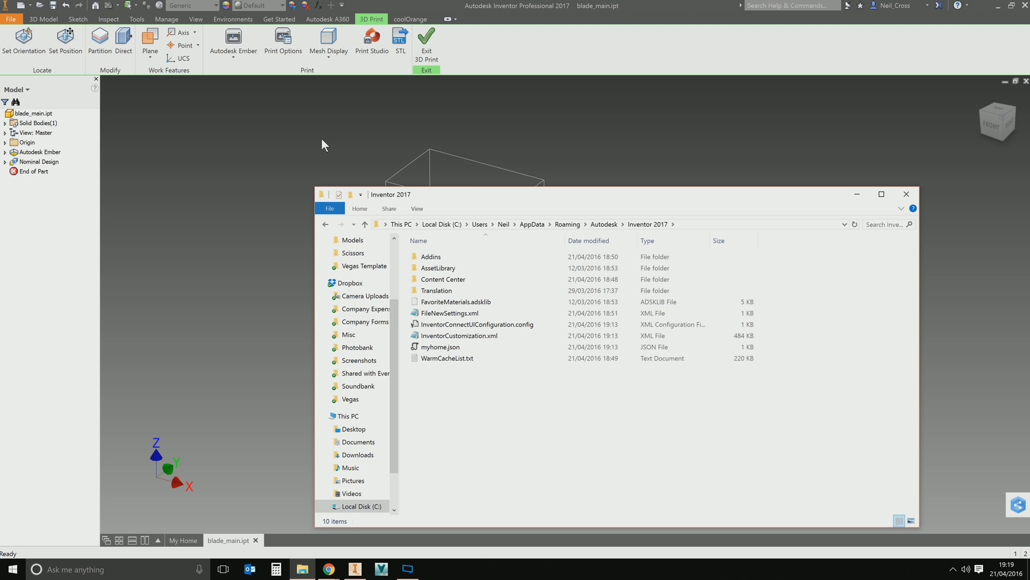
# - Choose the Dremel 3D Idea Builder as the default printer and use it in the current document
pyautogui.click(239, 61)
pyautogui.click(245, 205)
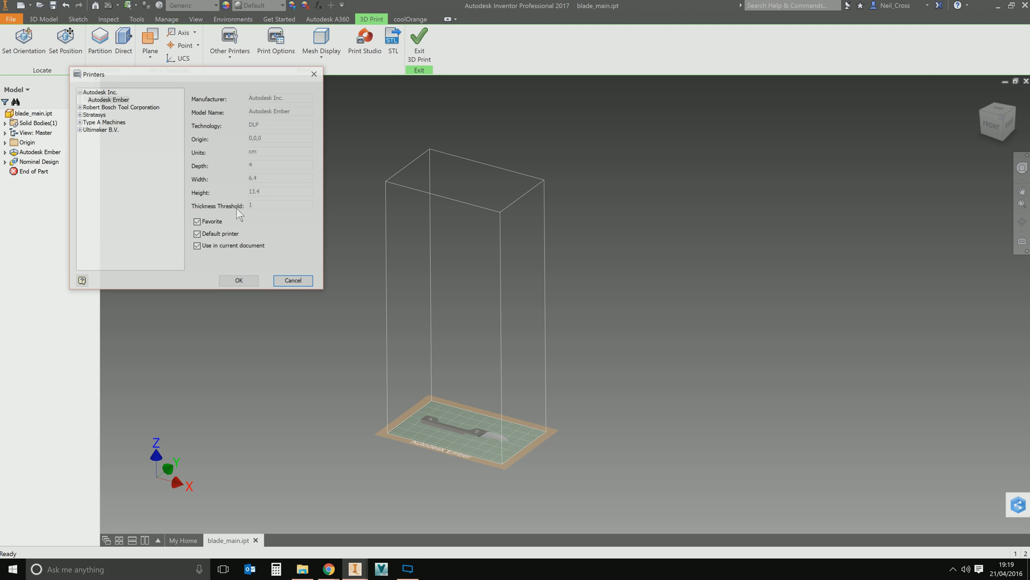
pyautogui.click(110, 100)
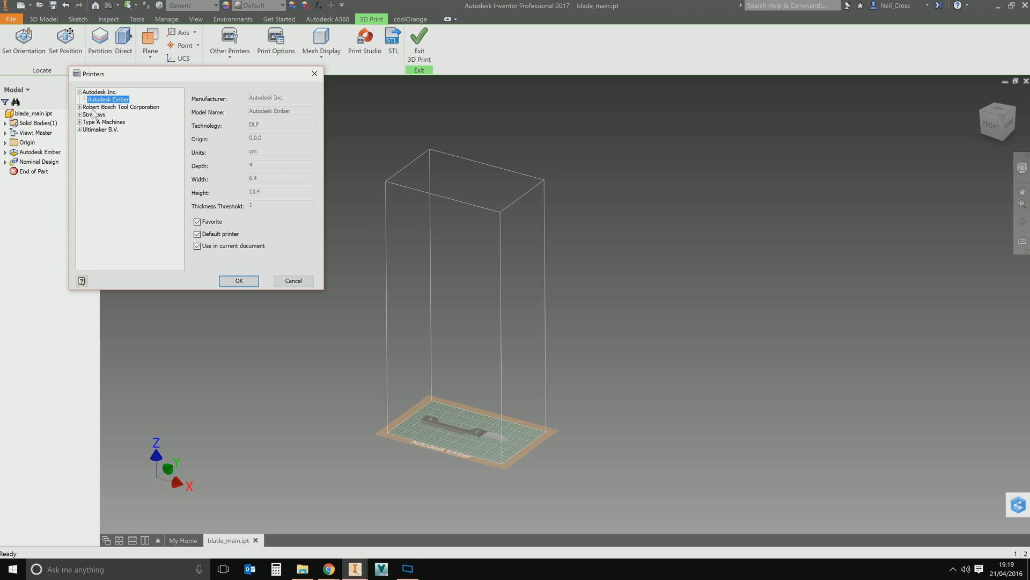
pyautogui.doubleClick(96, 107)
pyautogui.click(110, 115)
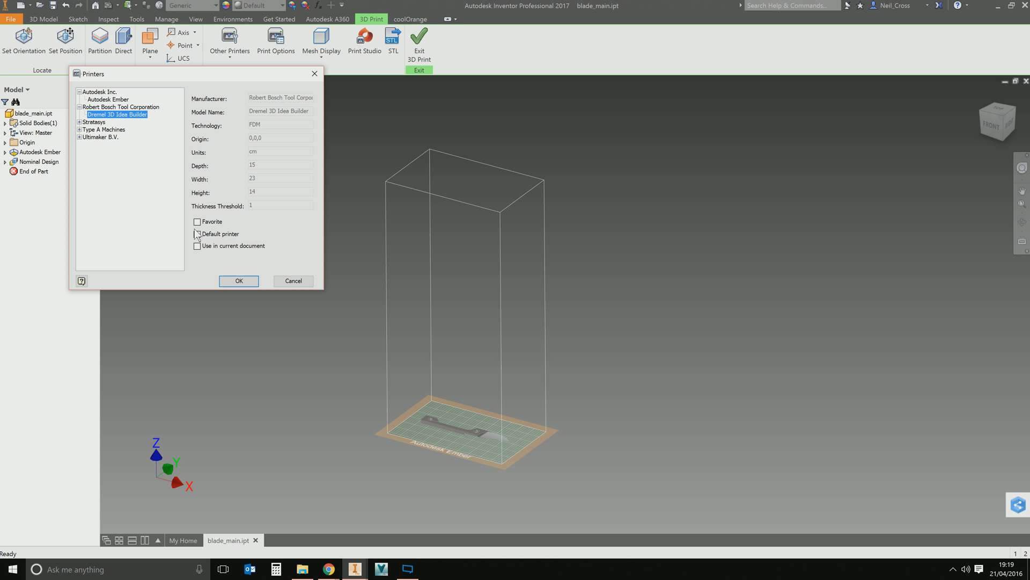
pyautogui.click(244, 281)
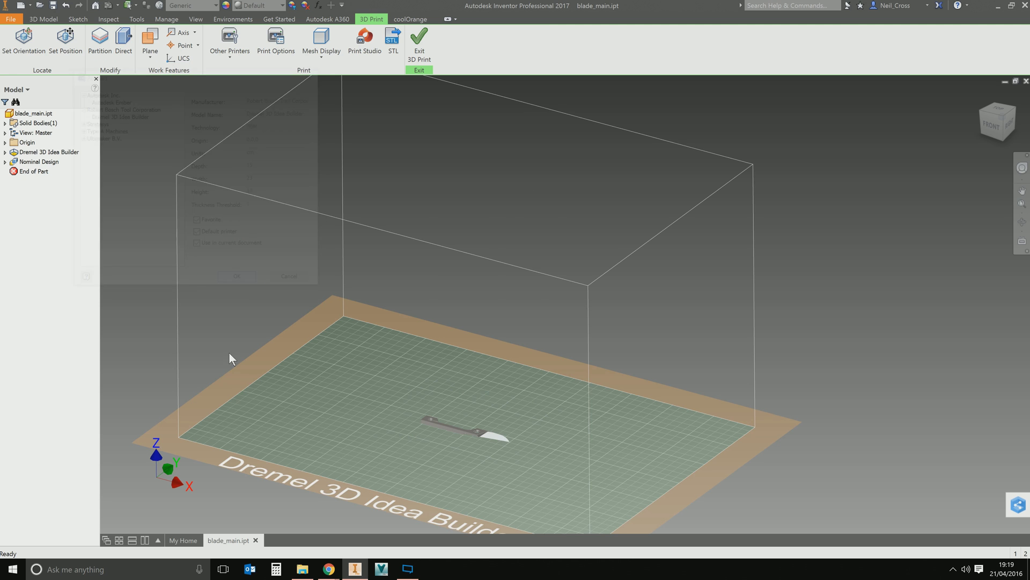
# - Check the Inventor 2017 folder for 3DPrinterDescriptions.xml, and close Inventor without saving blade_main.ipt
pyautogui.click(303, 569)
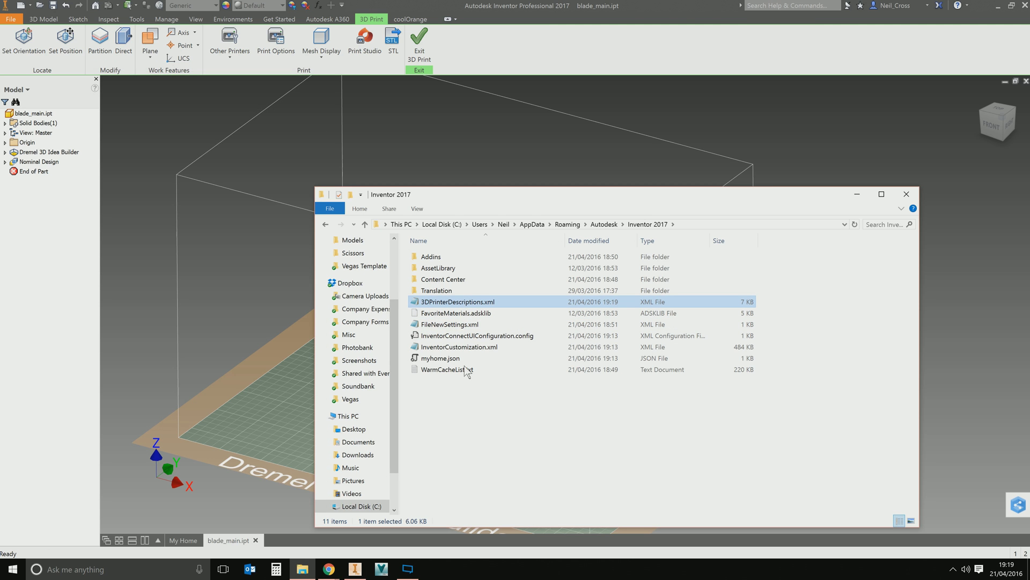
pyautogui.click(633, 53)
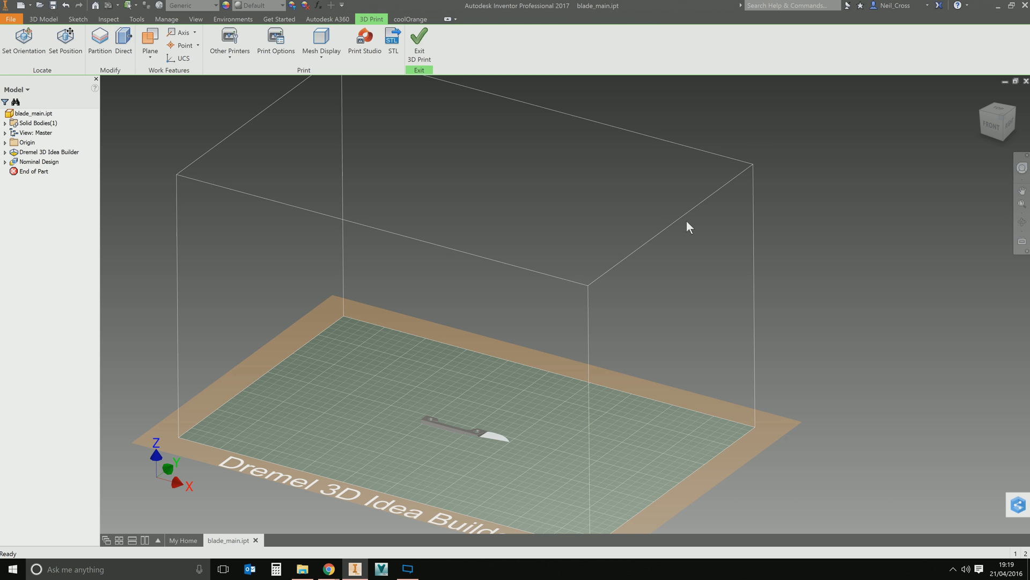
pyautogui.click(1024, 6)
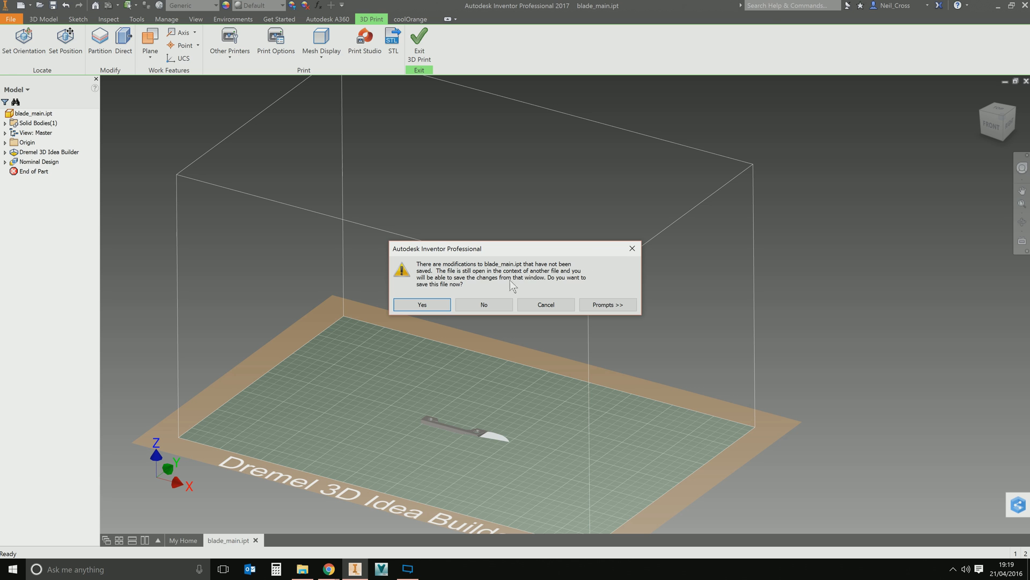
pyautogui.click(484, 304)
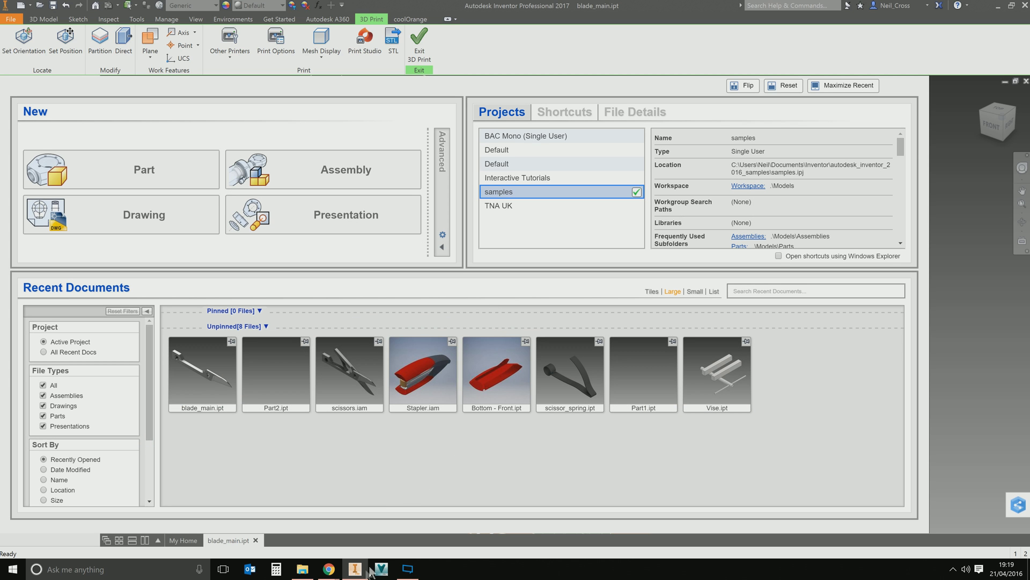
# - Open 3DPrinterDescriptions.xml from the Inventor 2017 folder for editing in Notepad and look over its printer entries
pyautogui.click(302, 569)
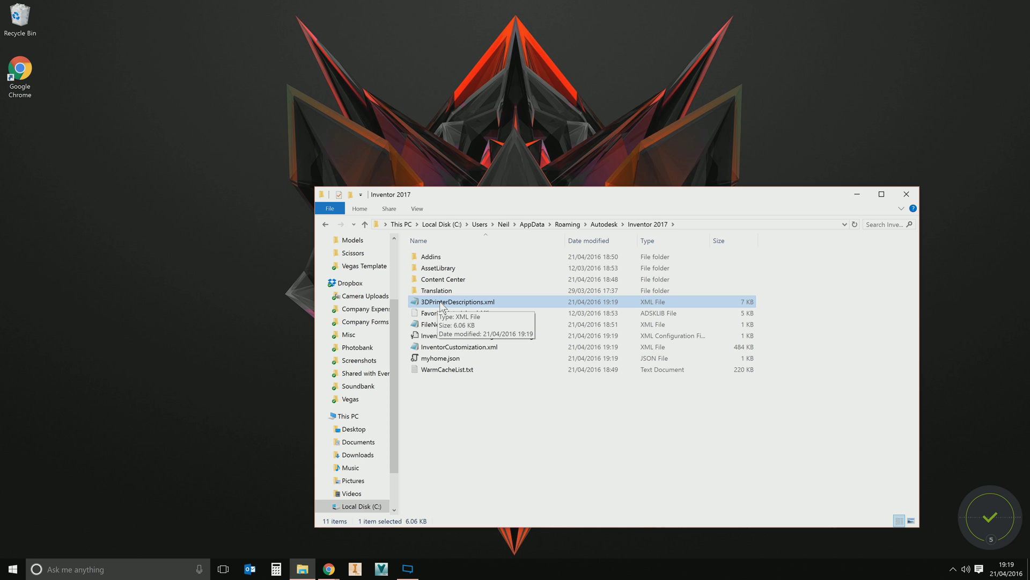
pyautogui.rightClick(440, 303)
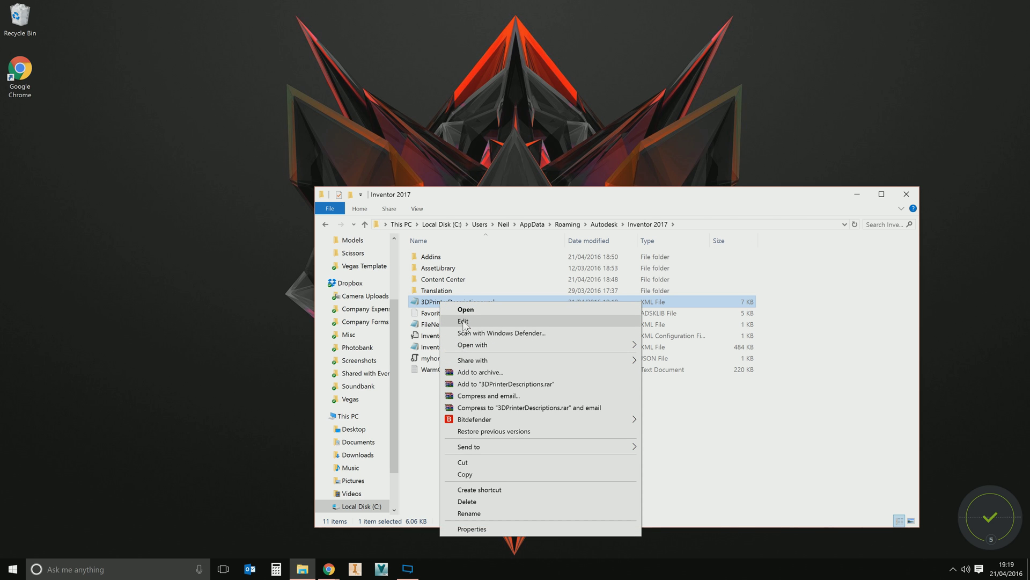
pyautogui.click(463, 321)
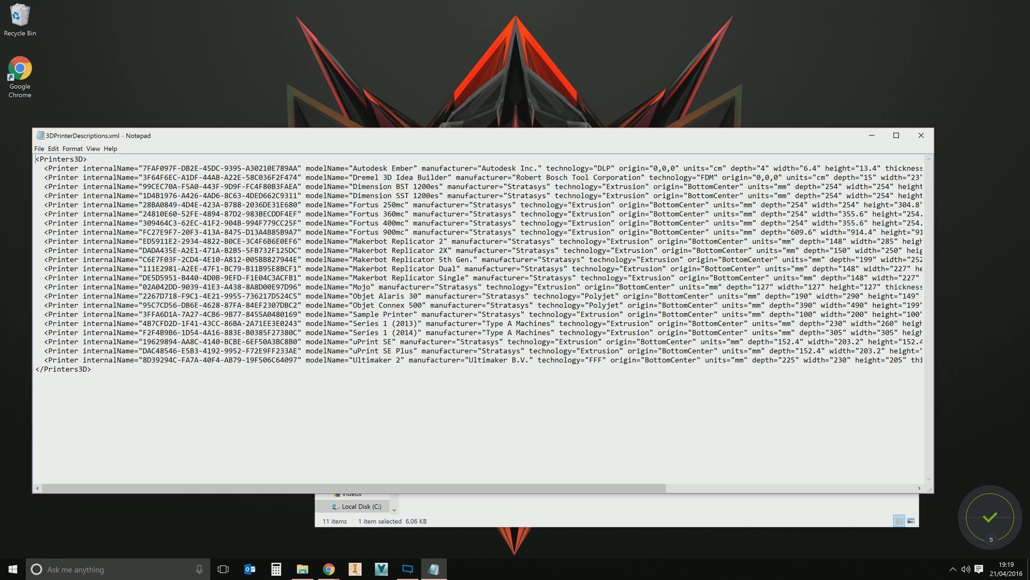
pyautogui.moveTo(370, 177); pyautogui.dragTo(392, 177)
pyautogui.click(389, 241)
# - Duplicate the Ultimaker 2 printer line onto a new line just above the closing Printers3D tag
pyautogui.moveTo(44, 360); pyautogui.dragTo(912, 360)
pyautogui.hotkey('ctrl', 'c')
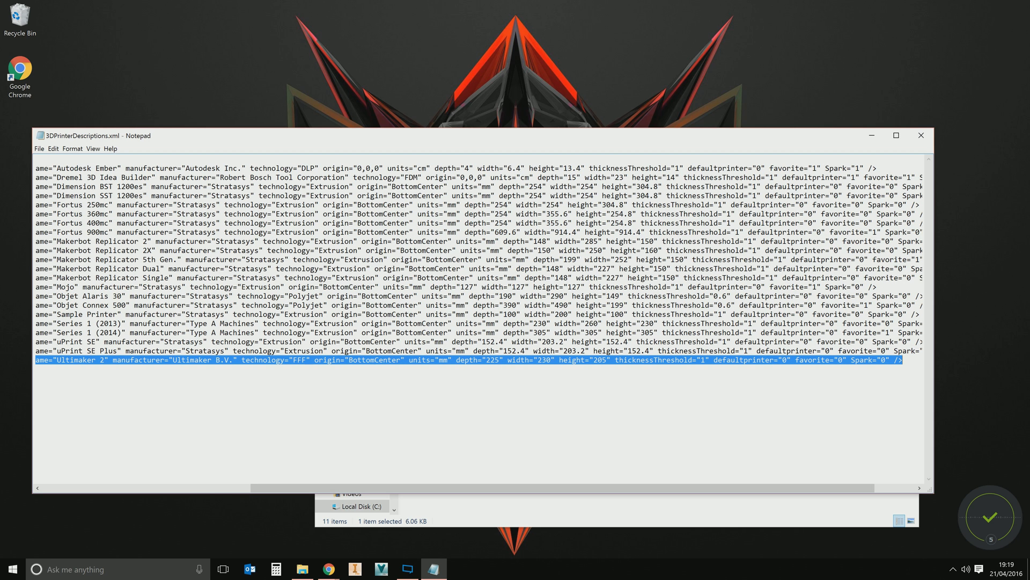
pyautogui.click(927, 370)
pyautogui.press('Return')
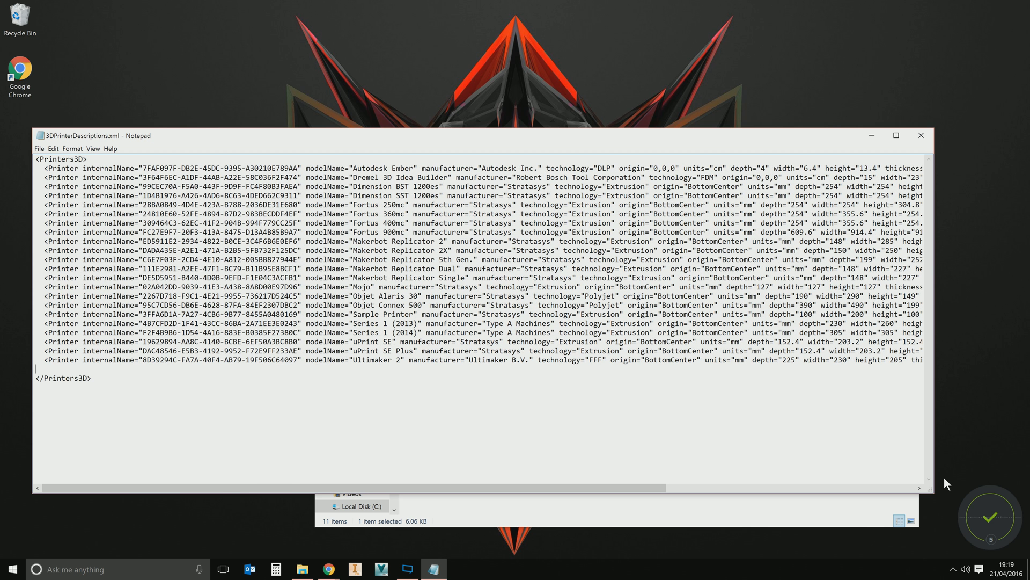
pyautogui.hotkey('ctrl', 'v')
pyautogui.moveTo(617, 488); pyautogui.dragTo(344, 486)
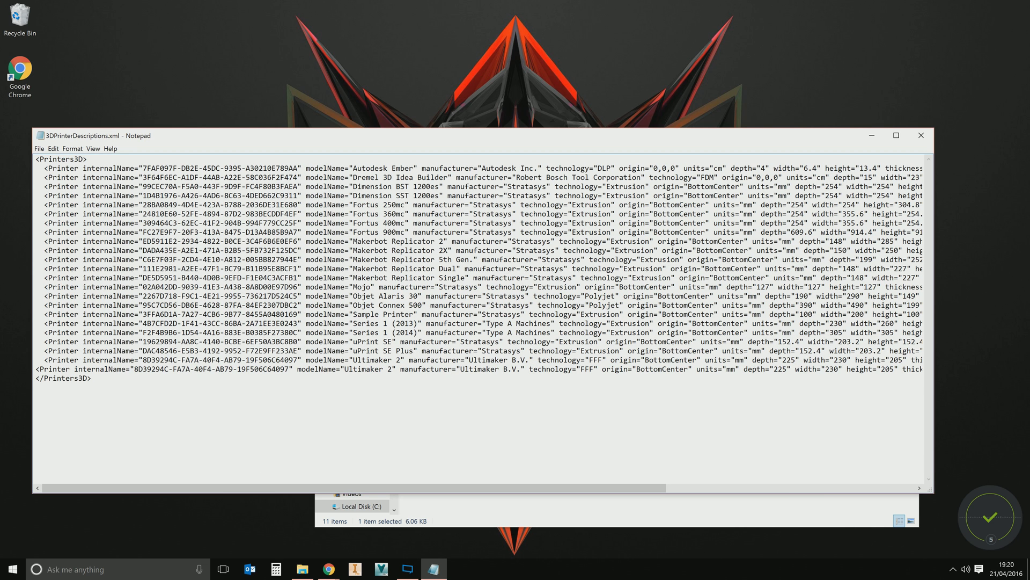
# - Switch to the GUID generator page in Chrome, generate a new GUID and copy it
pyautogui.moveTo(143, 369); pyautogui.dragTo(297, 369)
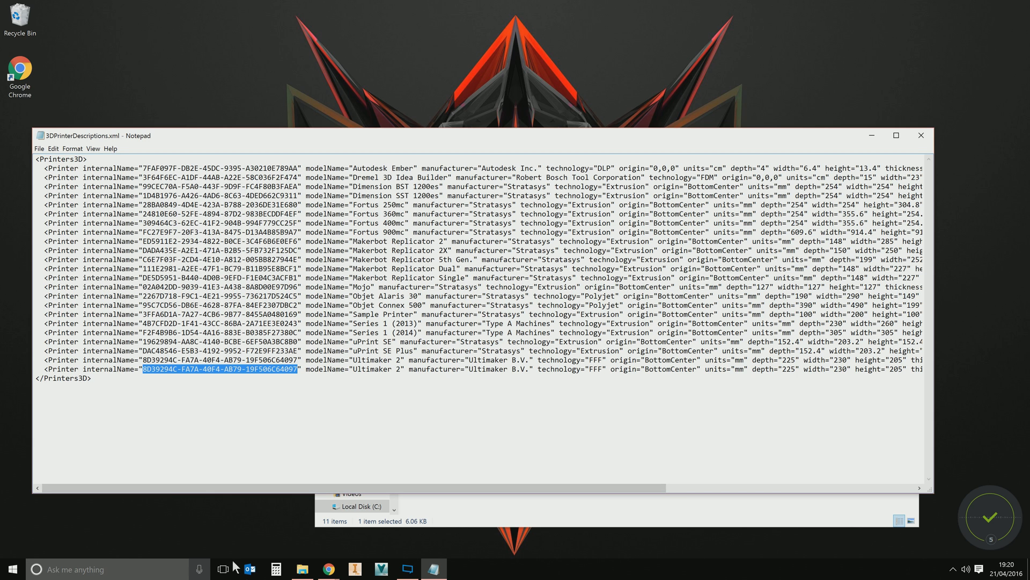
pyautogui.moveTo(329, 568)
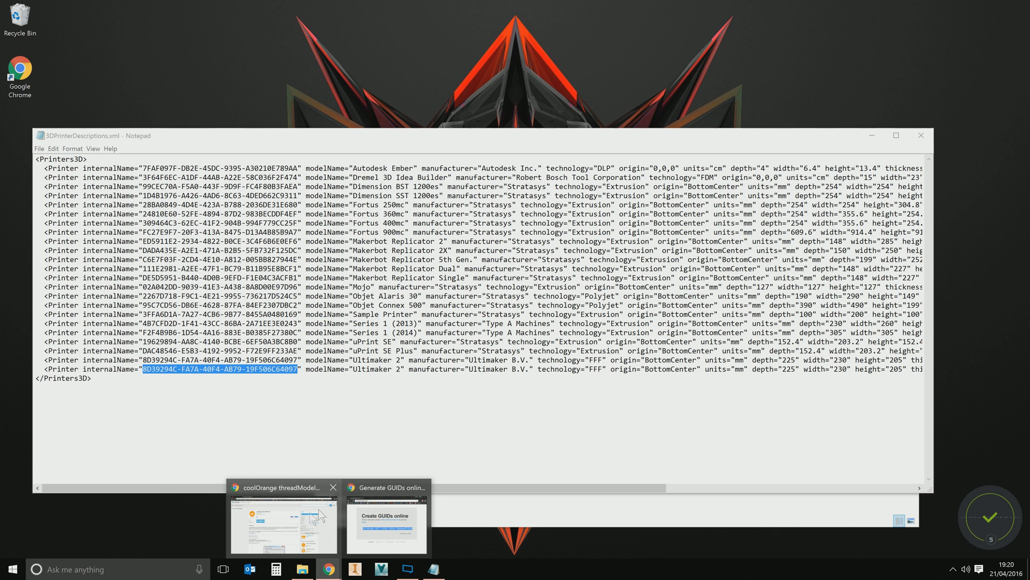
pyautogui.click(380, 514)
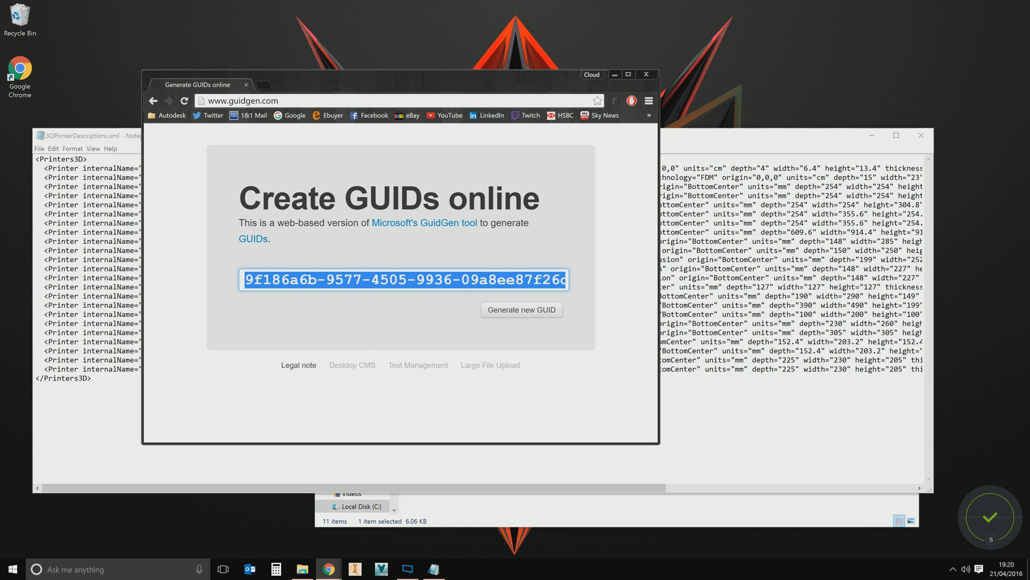
pyautogui.click(252, 100)
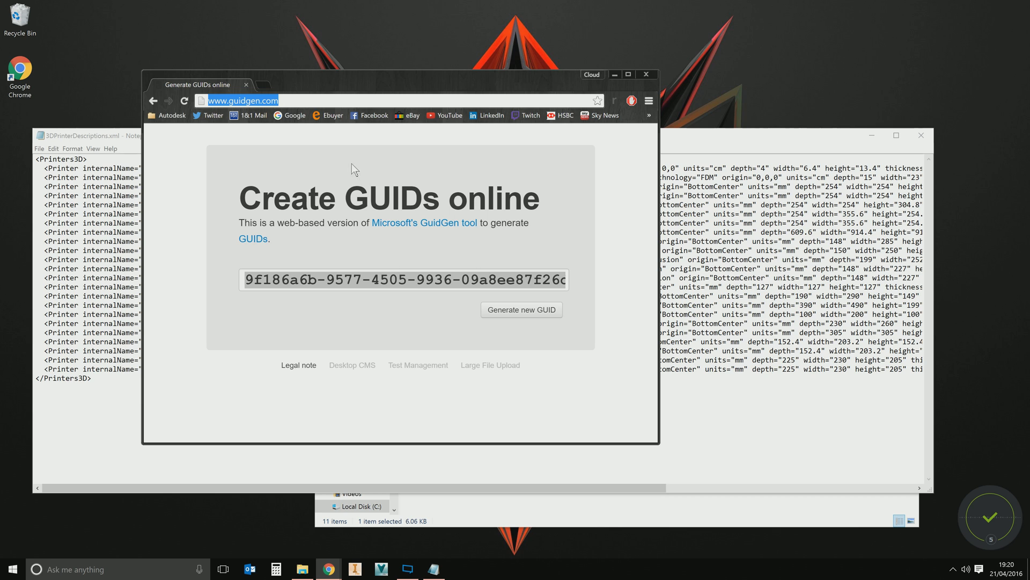
pyautogui.click(504, 313)
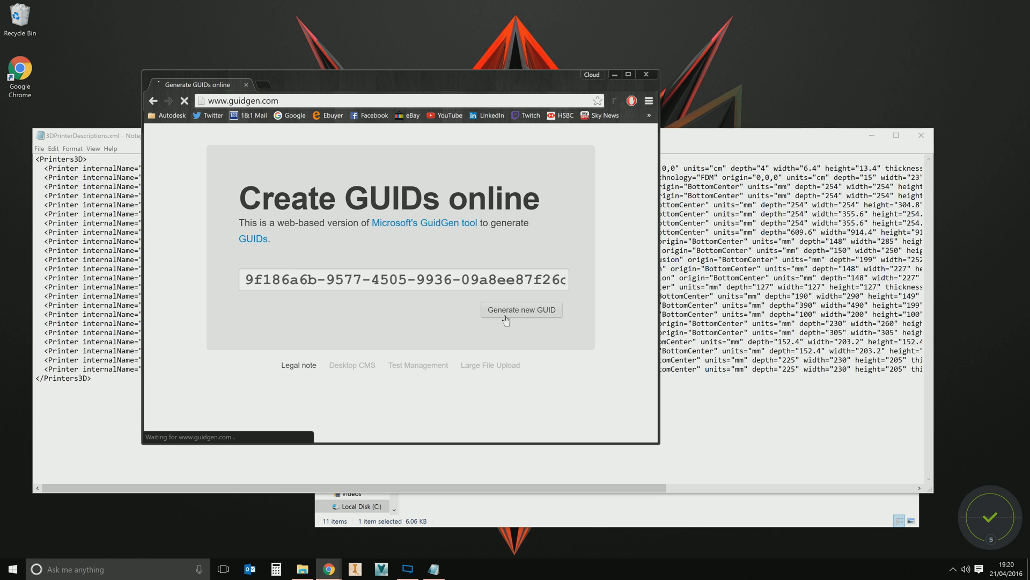
pyautogui.moveTo(246, 280); pyautogui.dragTo(569, 282)
pyautogui.hotkey('ctrl', 'c')
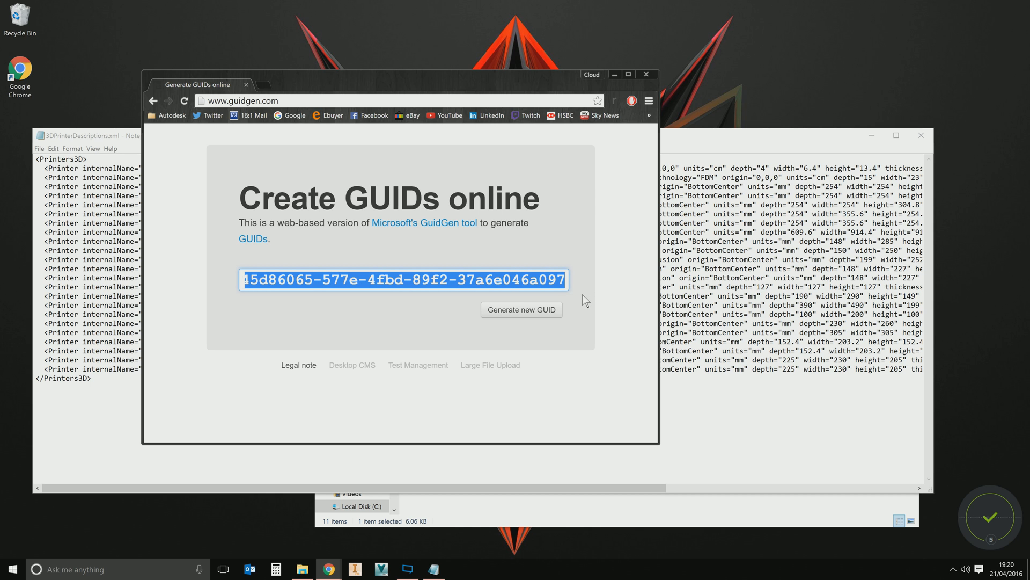
# - In the duplicated printer line in Notepad, replace the internalName value with the copied GUID
pyautogui.click(117, 359)
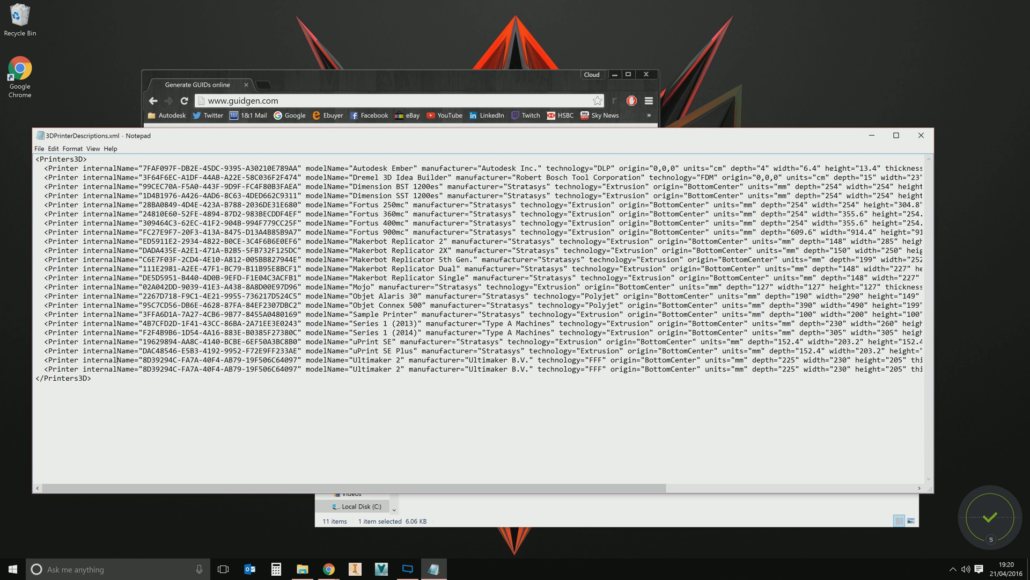
pyautogui.moveTo(143, 369); pyautogui.dragTo(298, 369)
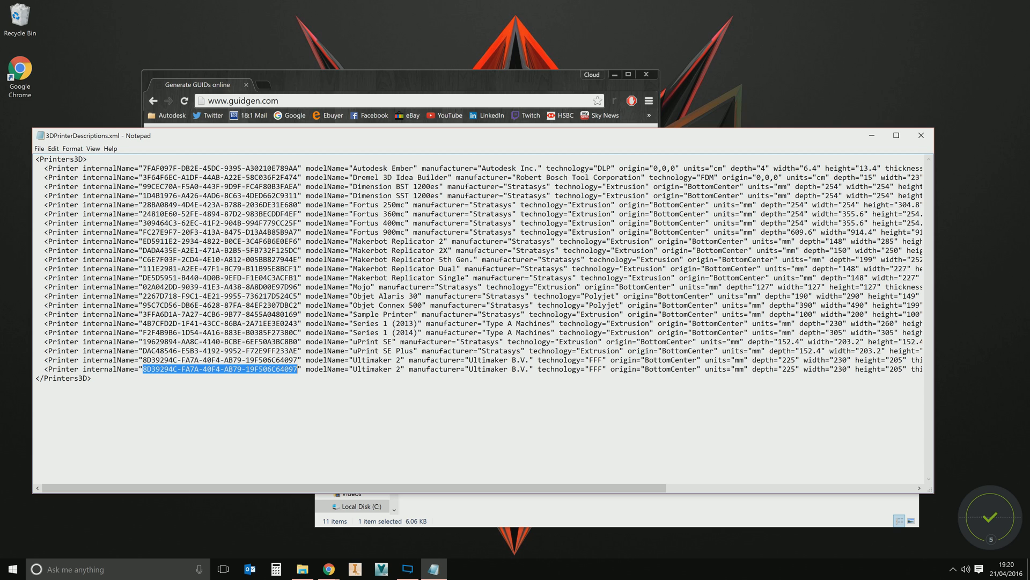
pyautogui.hotkey('ctrl', 'v')
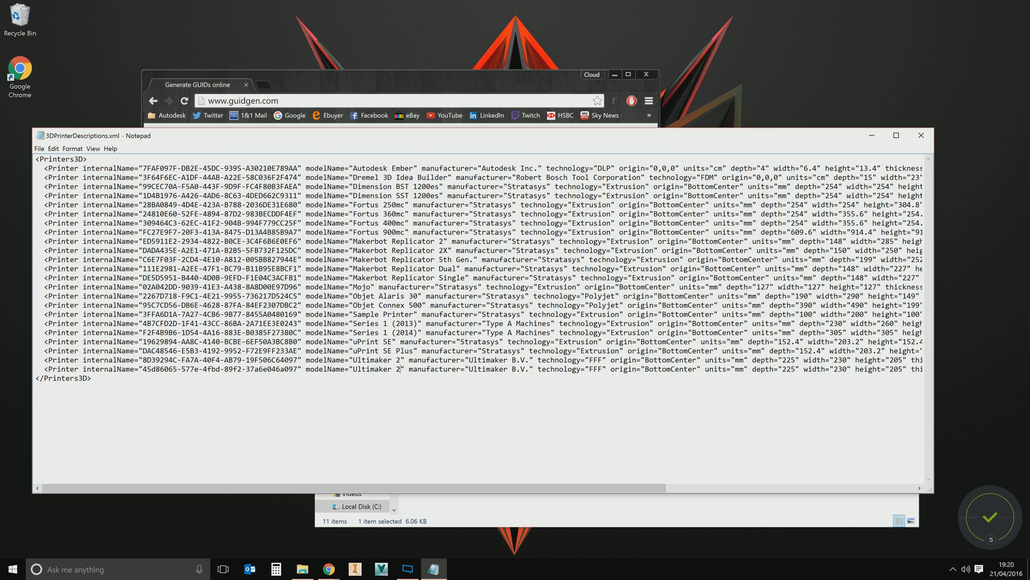
# - Change the modelName of the duplicated printer line to Up!
pyautogui.press('BackSpace')
pyautogui.press('BackSpace')
pyautogui.press('BackSpace')
pyautogui.press('BackSpace')
pyautogui.press('BackSpace')
pyautogui.press('BackSpace')
pyautogui.press('BackSpace')
pyautogui.press('BackSpace')
pyautogui.press('BackSpace')
pyautogui.press('BackSpace')
pyautogui.press('BackSpace')
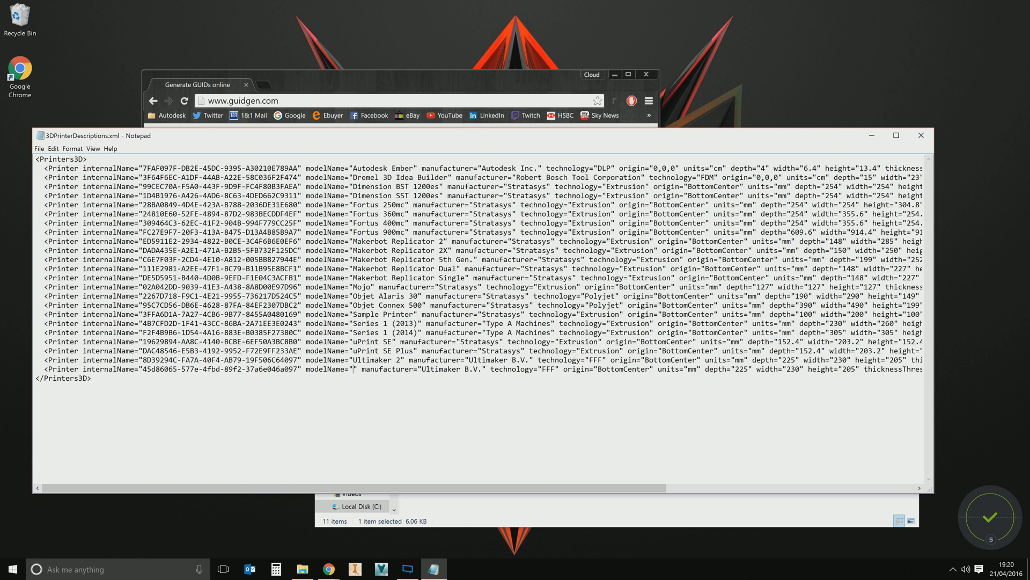
pyautogui.write('Up!')
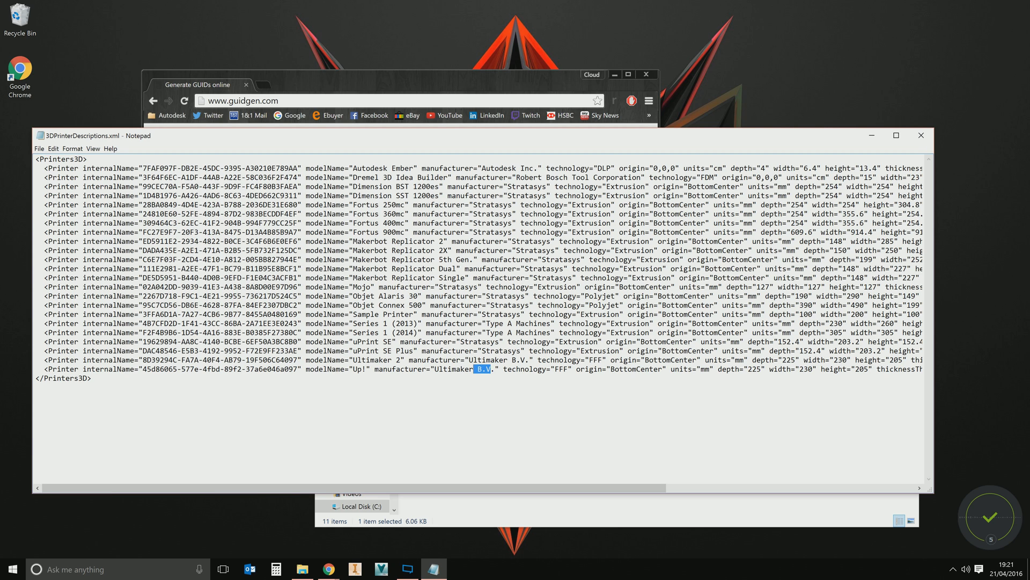
# - Replace the manufacturer in the new Up! printer line with 3D Printers R Us
pyautogui.moveTo(491, 369); pyautogui.dragTo(93, 379)
pyautogui.click(495, 369)
pyautogui.moveTo(495, 369); pyautogui.dragTo(434, 369)
pyautogui.write('3D Priunt')
pyautogui.press('BackSpace')
pyautogui.press('BackSpace')
pyautogui.press('BackSpace')
pyautogui.write('nters R Us')
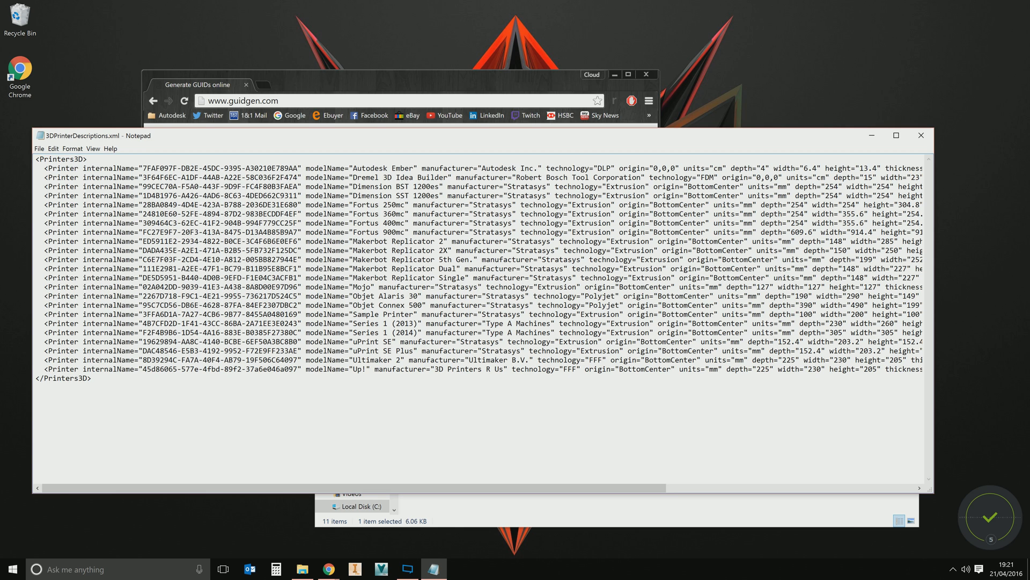
# - Set the technology attribute of the new Up! printer line to Extrusion
pyautogui.press('BackSpace')
pyautogui.press('BackSpace')
pyautogui.press('BackSpace')
pyautogui.press('BackSpace')
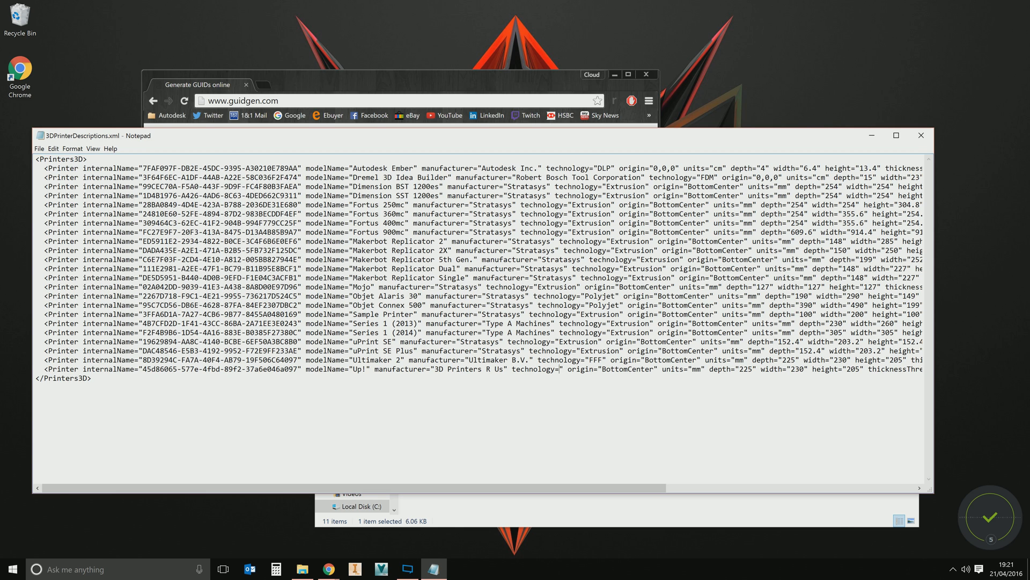
pyautogui.write('"')
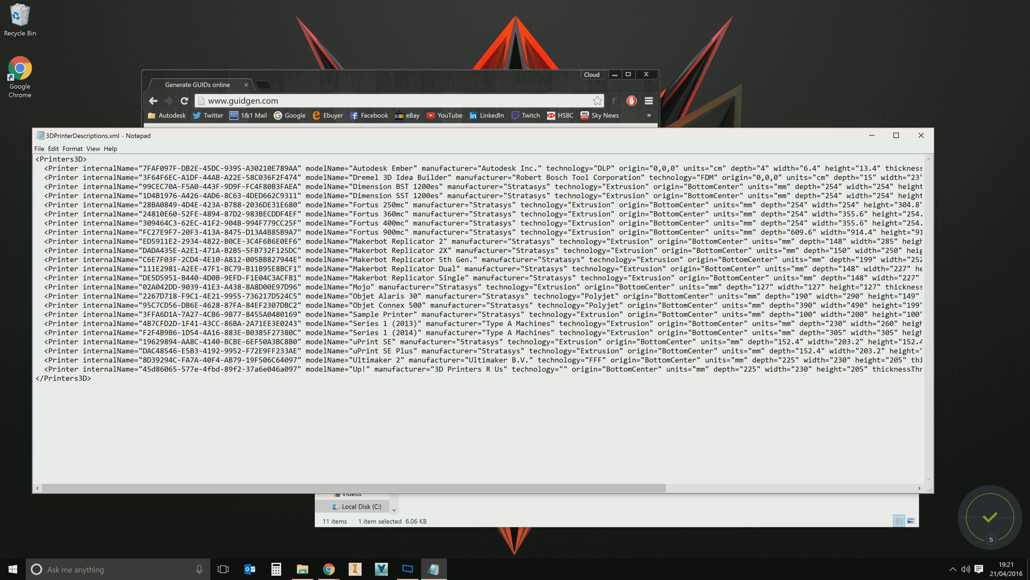
pyautogui.write('Extrusion')
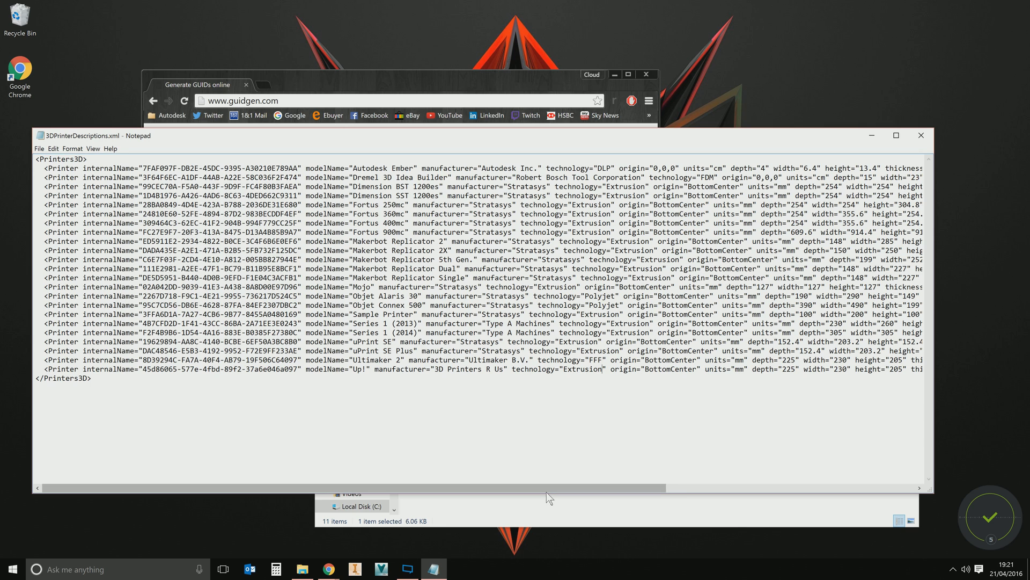
# - Set the new printer's depth to 140, width to 140 and height to 135, and save 3DPrinterDescriptions.xml
pyautogui.moveTo(580, 488); pyautogui.dragTo(811, 469)
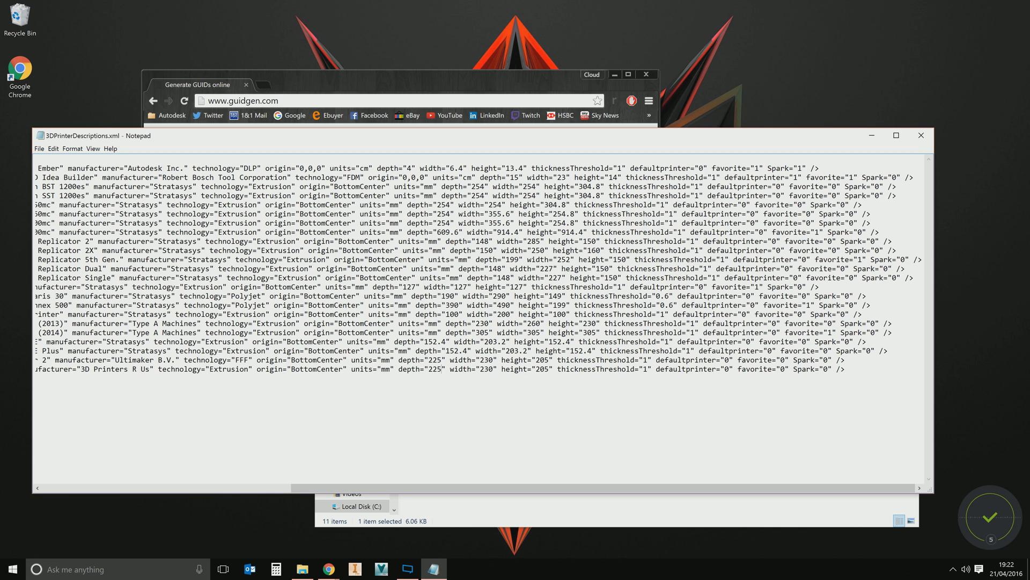
pyautogui.press('BackSpace')
pyautogui.press('BackSpace')
pyautogui.press('BackSpace')
pyautogui.write('140')
pyautogui.press('BackSpace')
pyautogui.press('BackSpace')
pyautogui.press('BackSpace')
pyautogui.write('140')
pyautogui.press('BackSpace')
pyautogui.press('BackSpace')
pyautogui.press('BackSpace')
pyautogui.write('135')
pyautogui.click(39, 148)
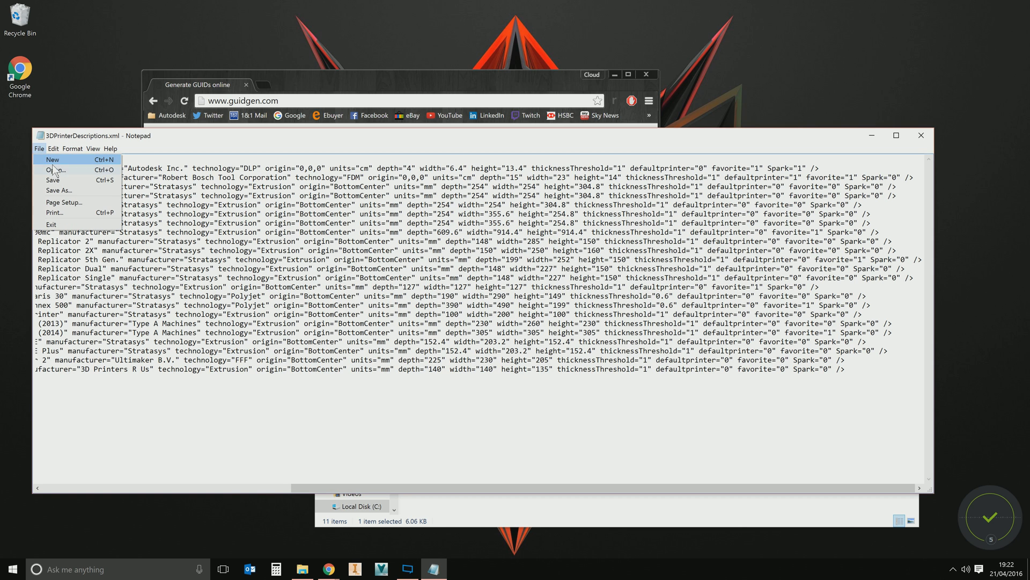
pyautogui.click(54, 180)
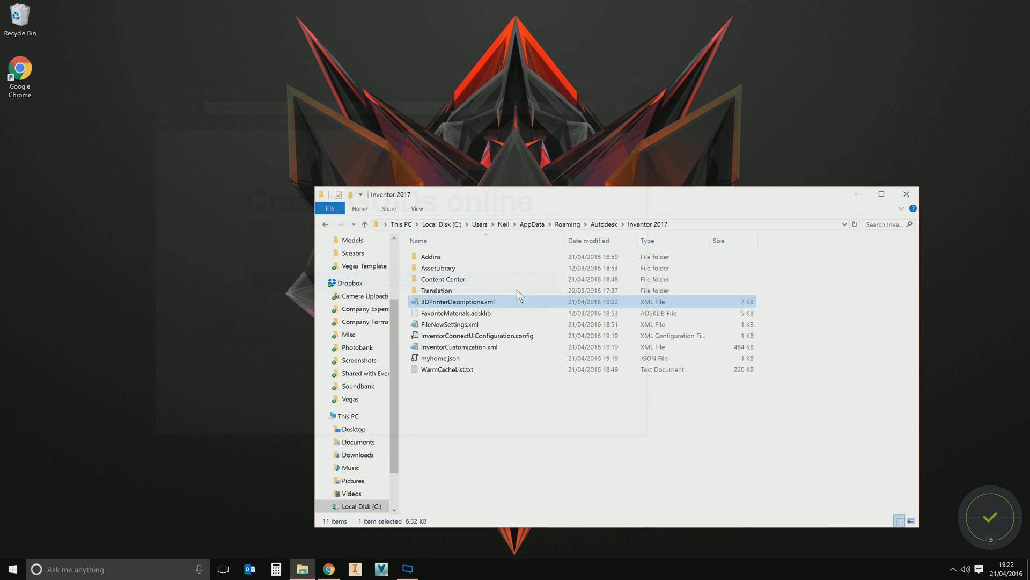
# - Start Inventor and open blade_main.ipt in the 3D Print environment
pyautogui.click(355, 569)
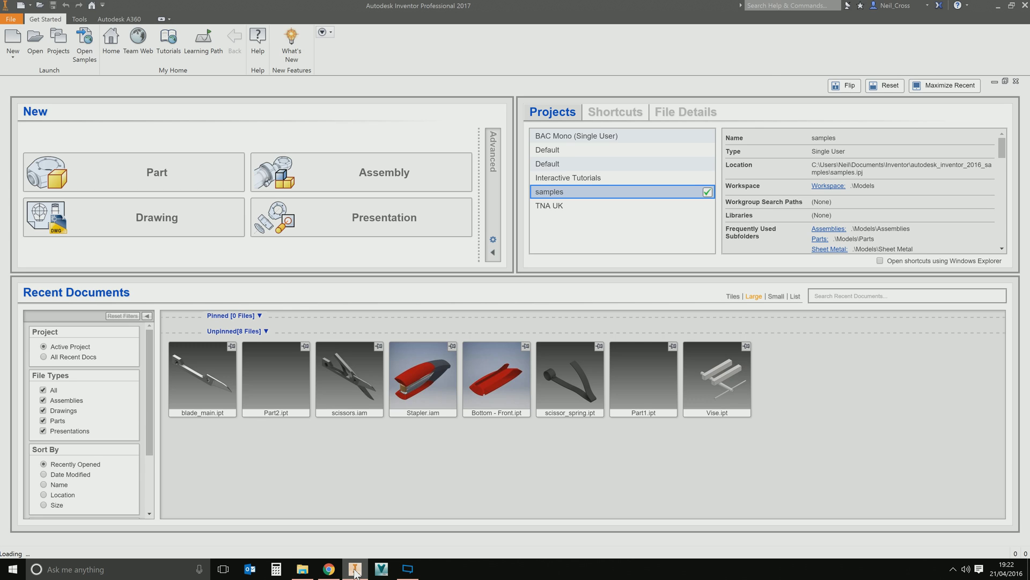
pyautogui.click(197, 384)
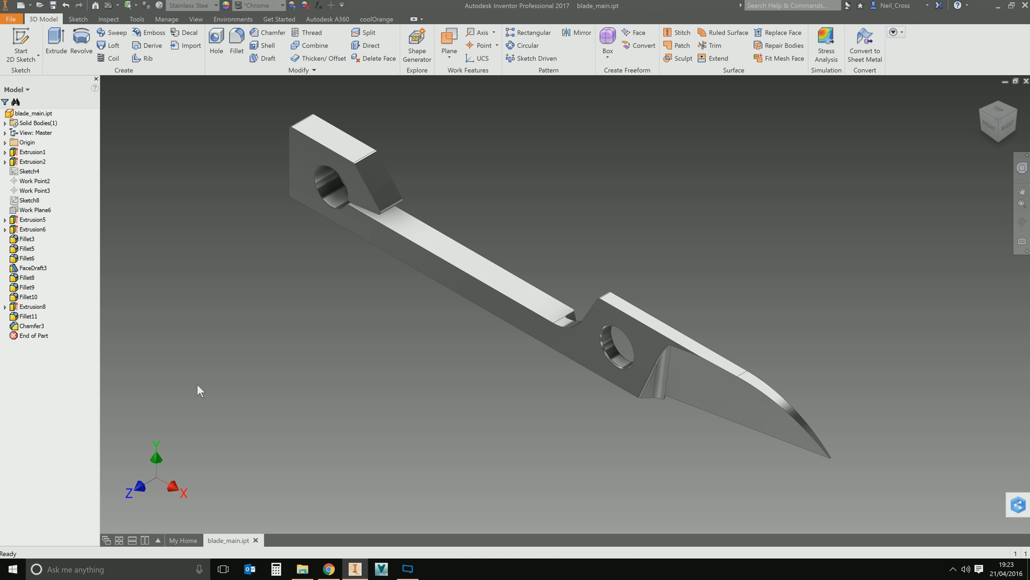
pyautogui.click(233, 18)
pyautogui.click(287, 40)
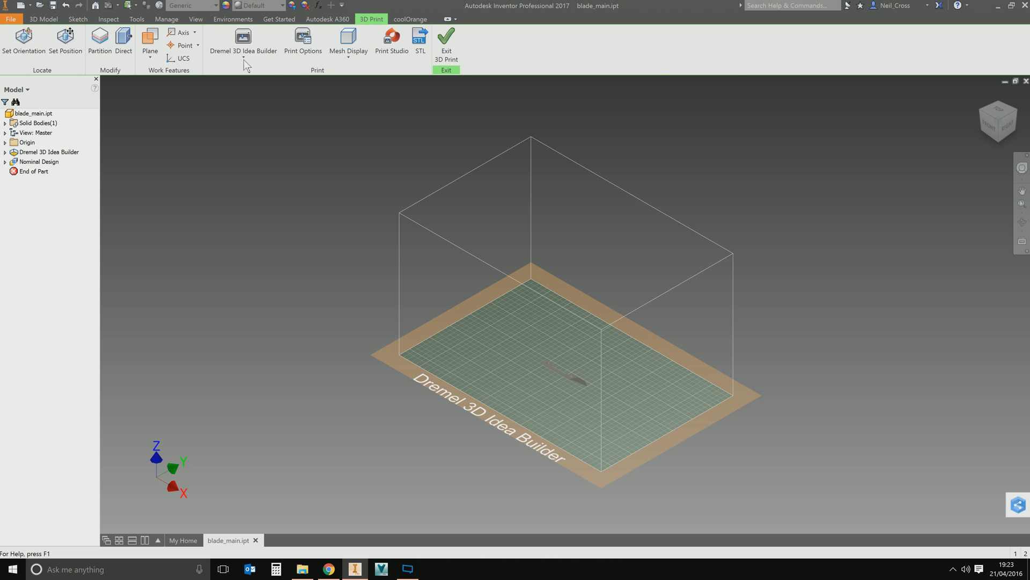
# - Make the Up! printer from 3D Printers R Us a favorite and the default, and use it in the current document
pyautogui.click(244, 58)
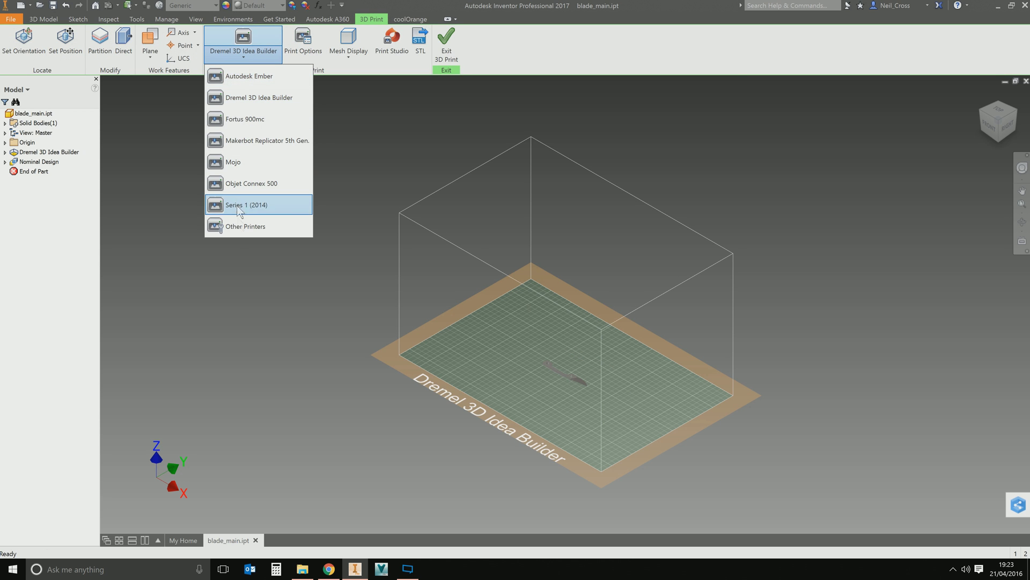
pyautogui.click(244, 226)
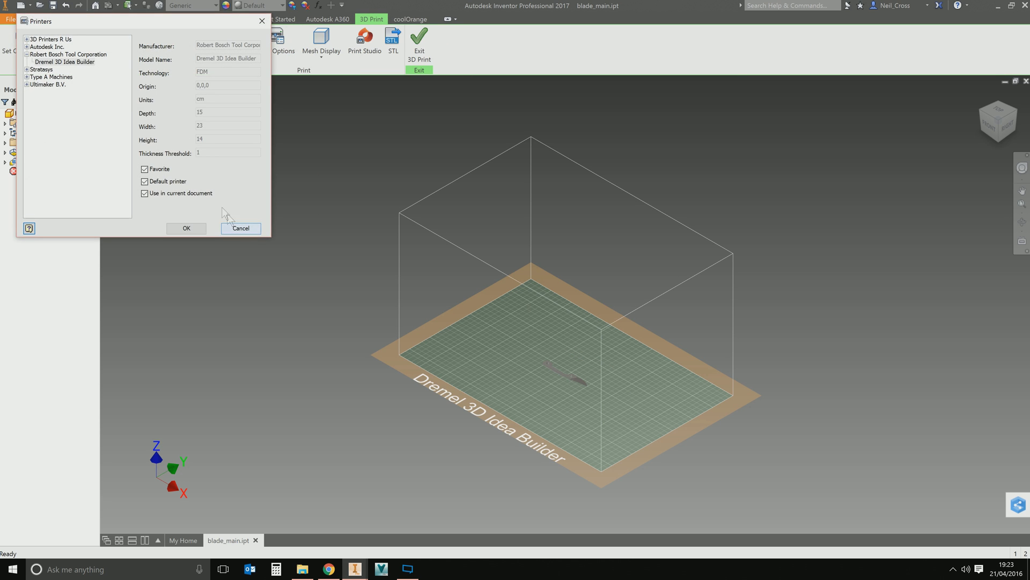
pyautogui.click(27, 40)
pyautogui.click(41, 47)
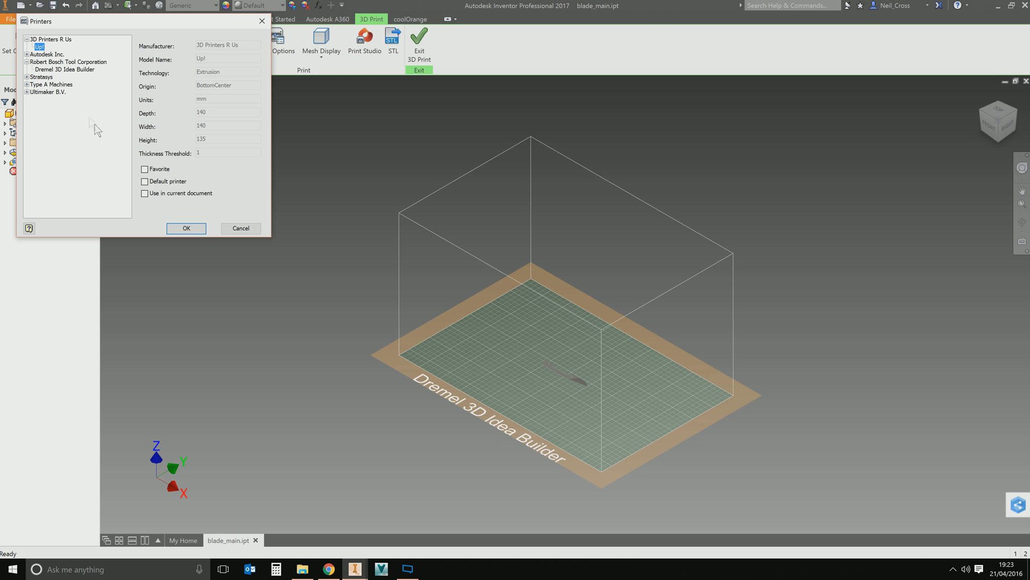
pyautogui.click(156, 169)
pyautogui.click(152, 183)
pyautogui.click(172, 194)
pyautogui.click(185, 229)
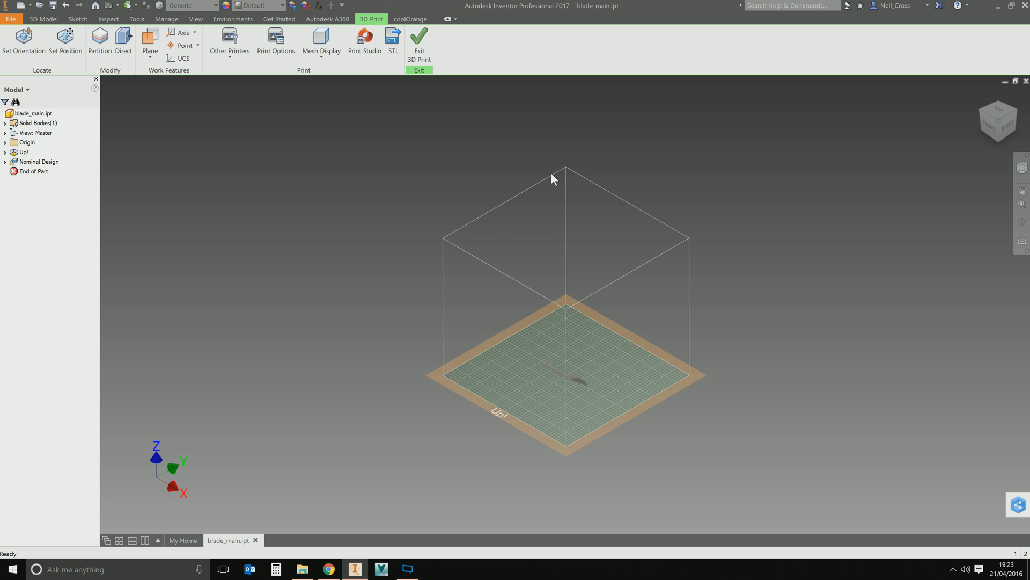
# - Orient the blade with Set Orientation so that its long, narrow straight side face lies on the printer bed
pyautogui.press('F5')
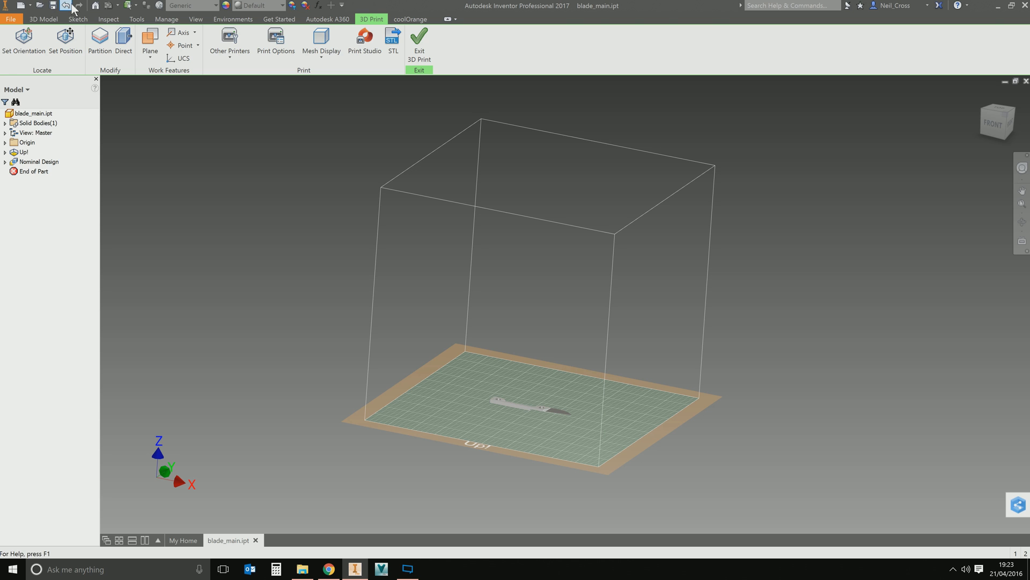
pyautogui.click(66, 43)
pyautogui.scroll(2, 571, 411)
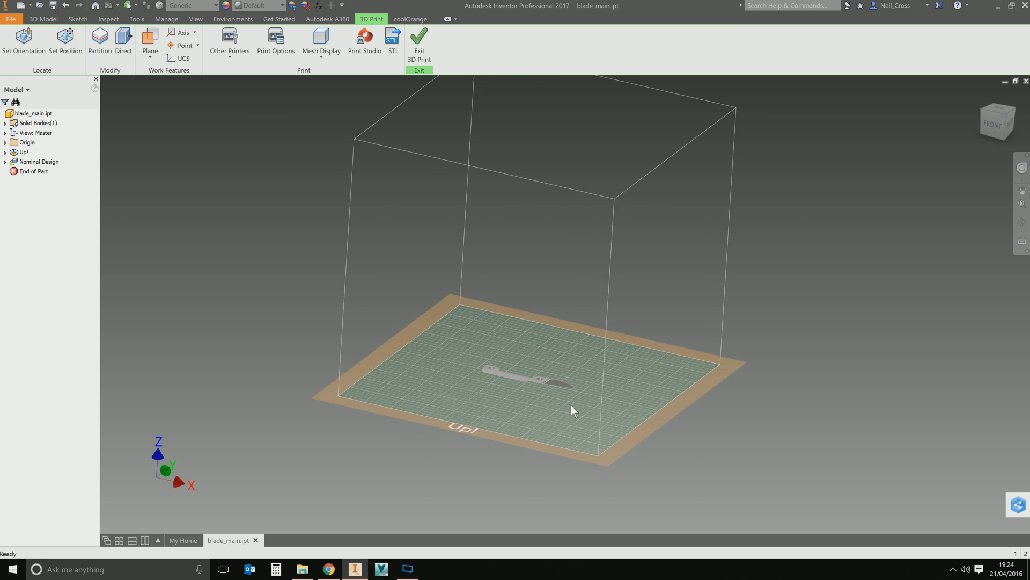
pyautogui.scroll(5, 571, 411)
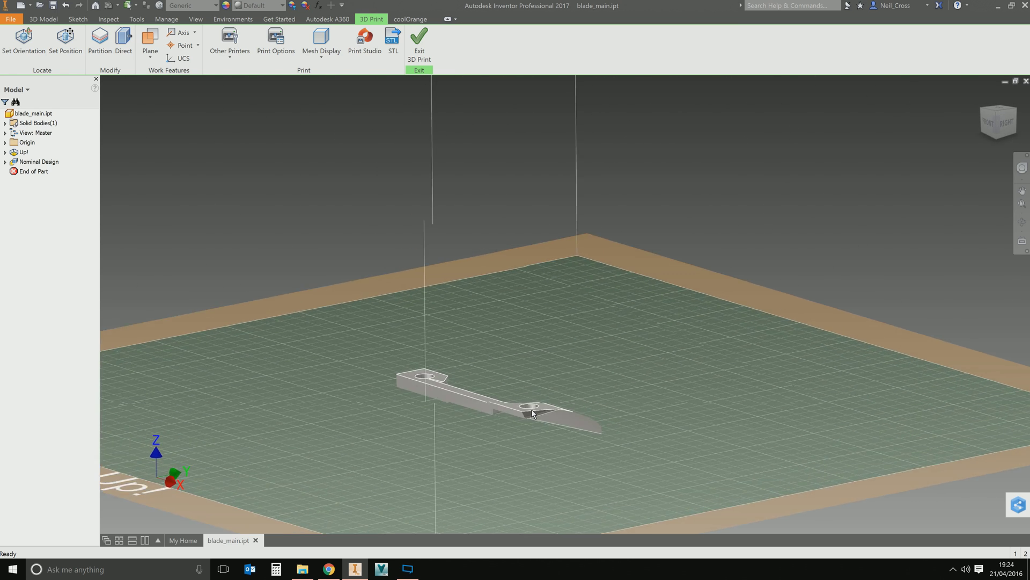
pyautogui.scroll(3, 527, 413)
pyautogui.keyDown('shift'); pyautogui.moveTo(527, 415); pyautogui.dragTo(563, 320, button='middle'); pyautogui.keyUp('shift')
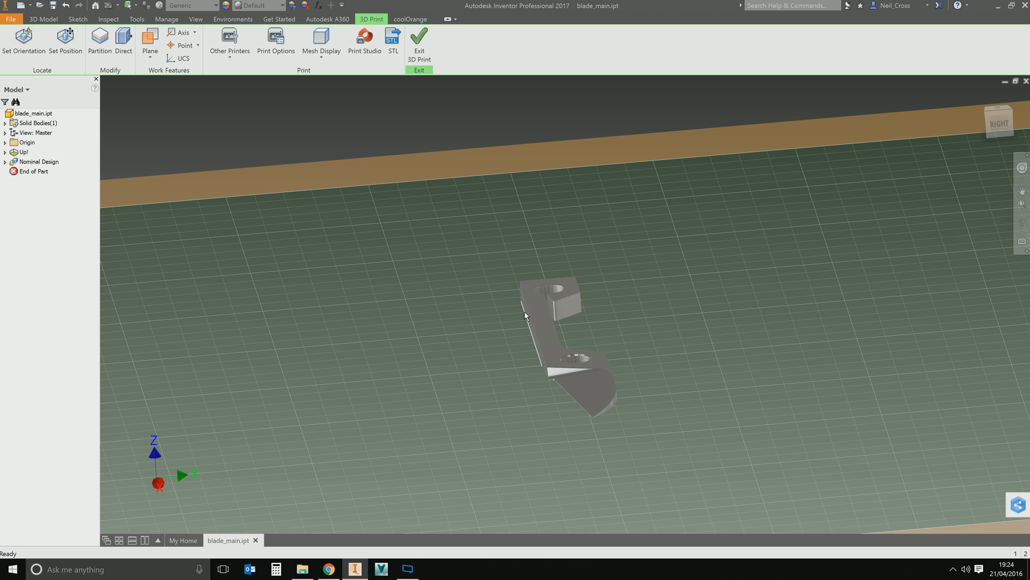
pyautogui.click(24, 43)
pyautogui.scroll(-5, 529, 298)
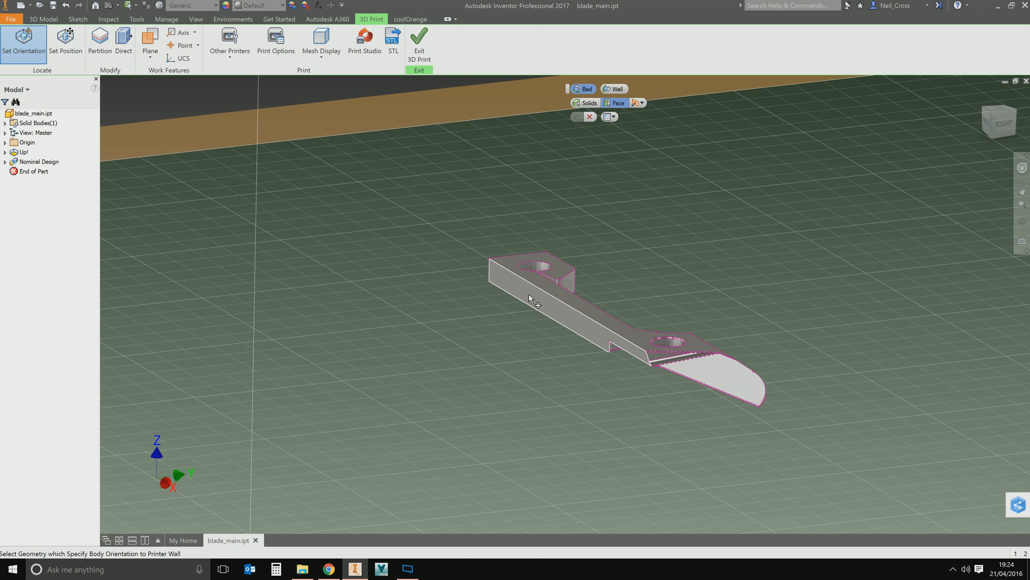
pyautogui.click(546, 308)
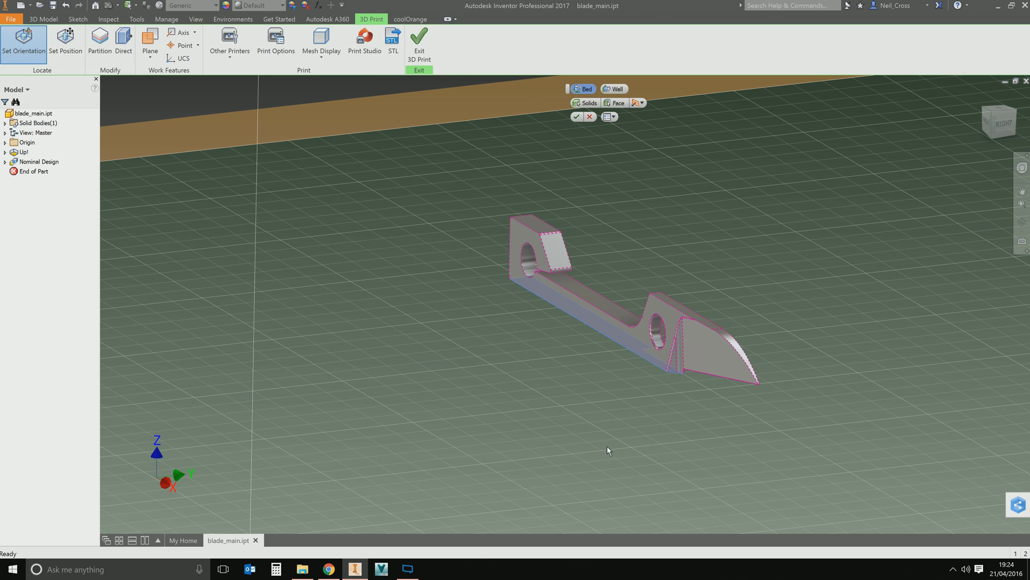
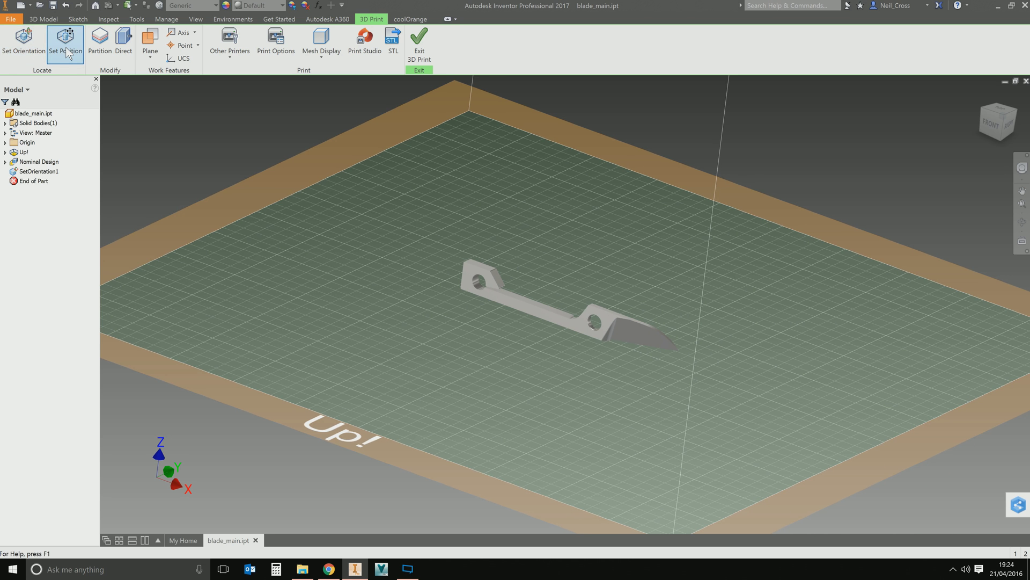
# - Use Set Position to place the blade 5 from the bed's left wall and 5 from the wall beside the Up! label
pyautogui.keyDown('shift'); pyautogui.moveTo(523, 311); pyautogui.dragTo(588, 329, button='middle'); pyautogui.keyUp('shift')
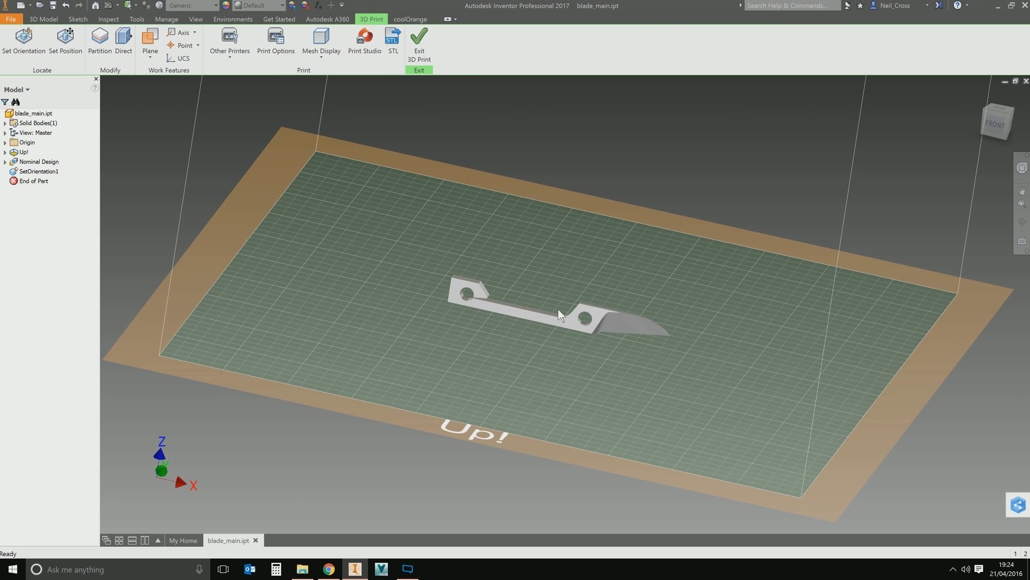
pyautogui.press('F6')
pyautogui.scroll(5, 532, 251)
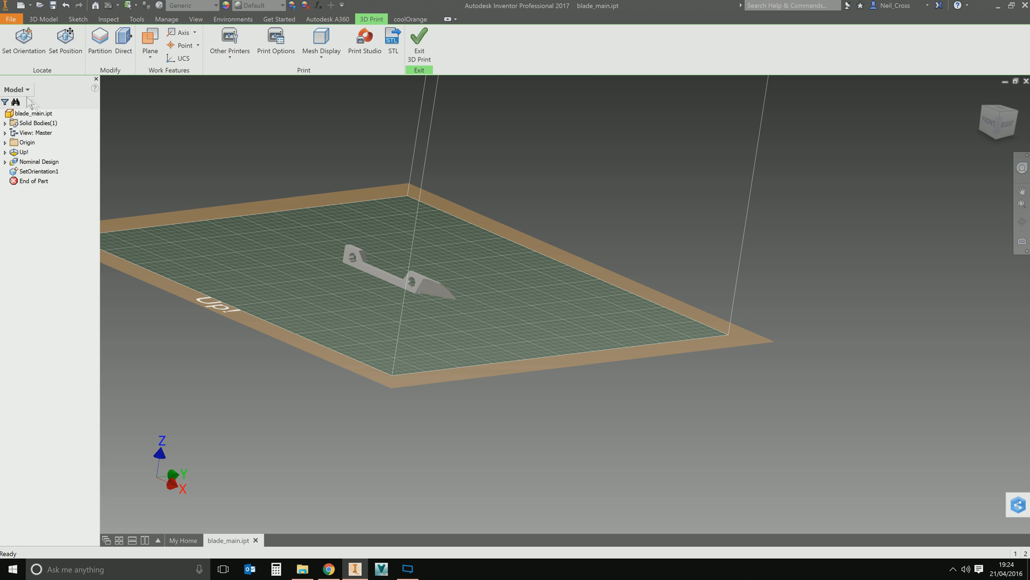
pyautogui.click(65, 43)
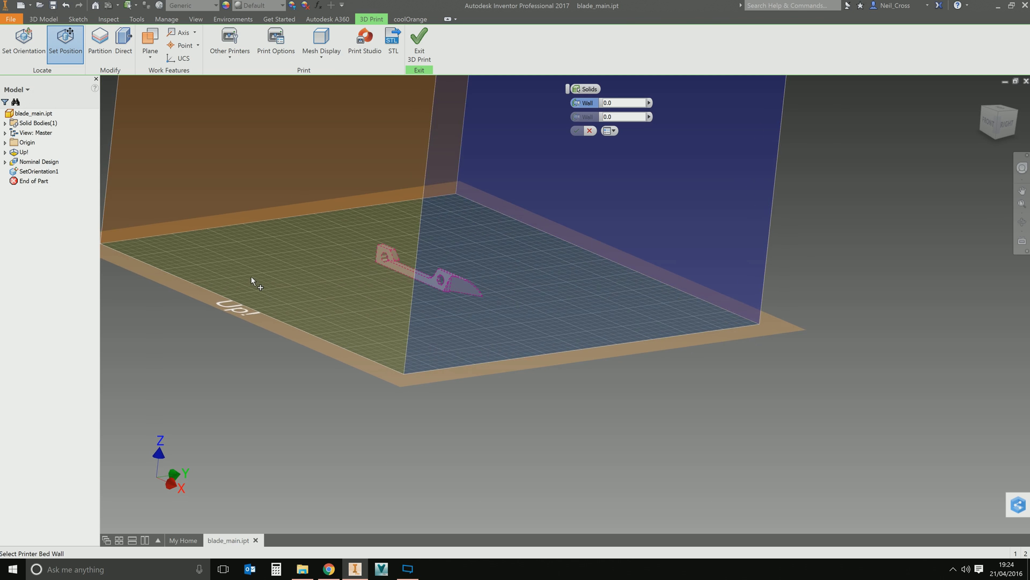
pyautogui.click(198, 219)
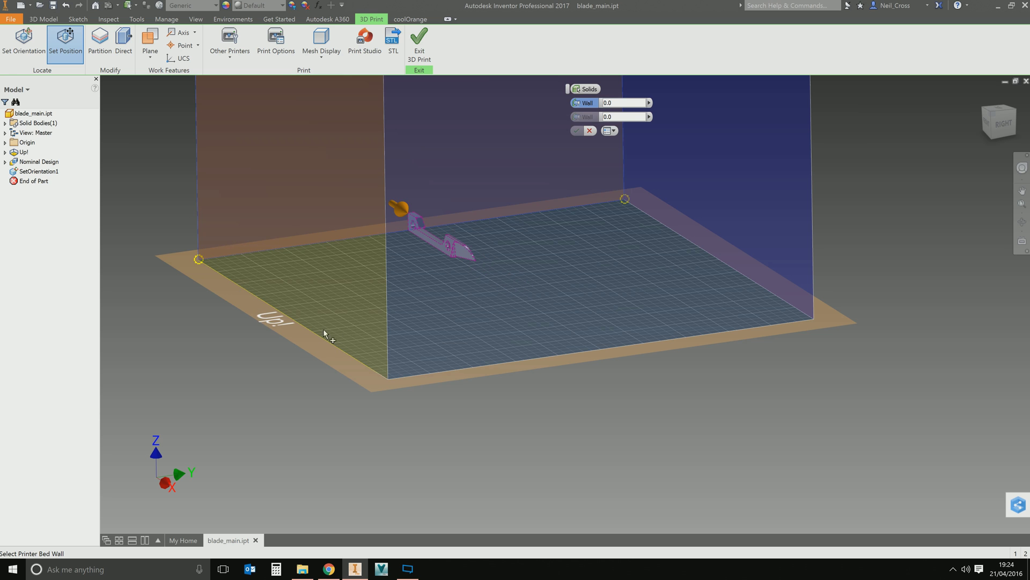
pyautogui.click(361, 311)
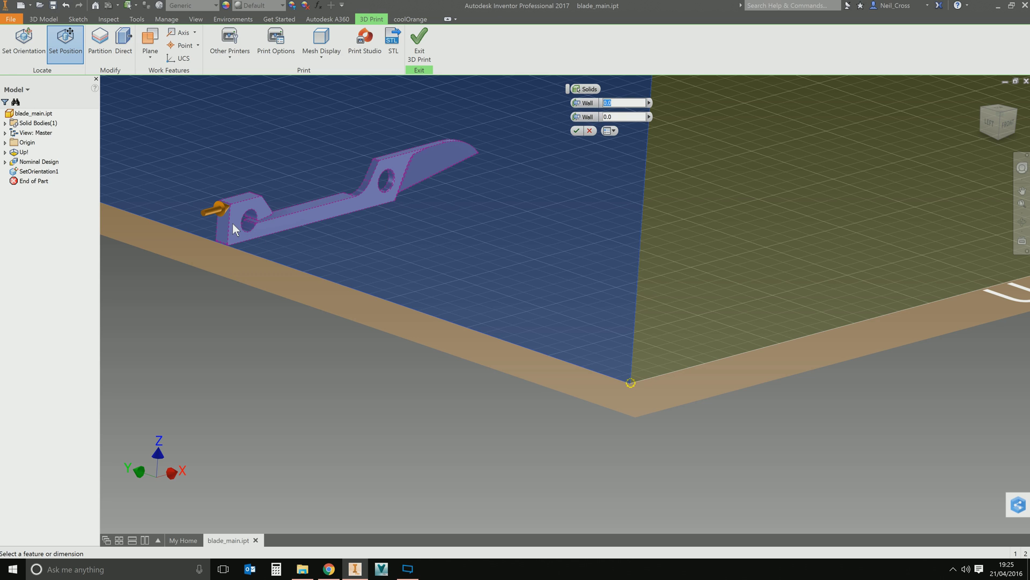
pyautogui.write('5')
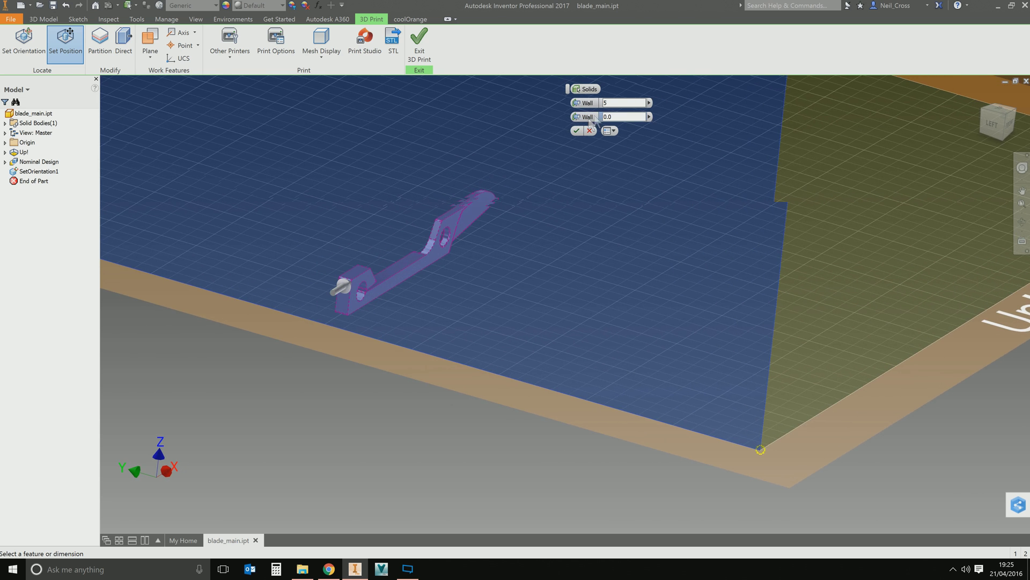
pyautogui.click(584, 117)
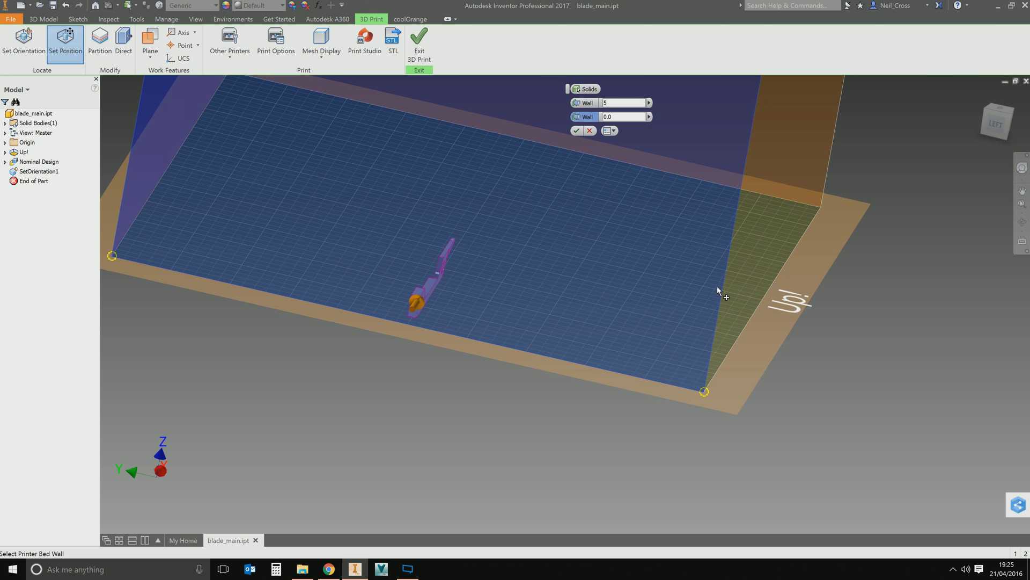
pyautogui.click(719, 308)
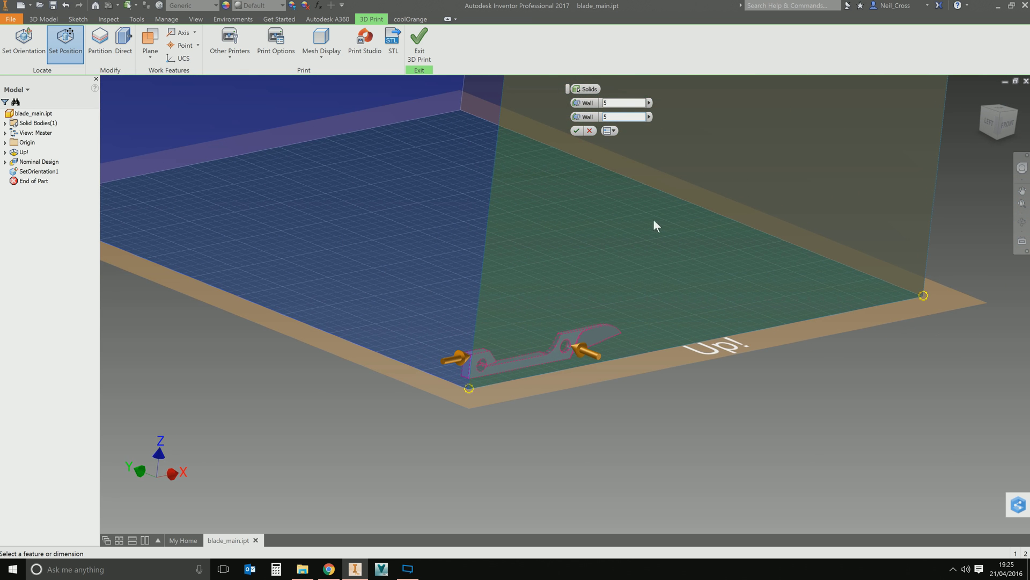
pyautogui.click(576, 131)
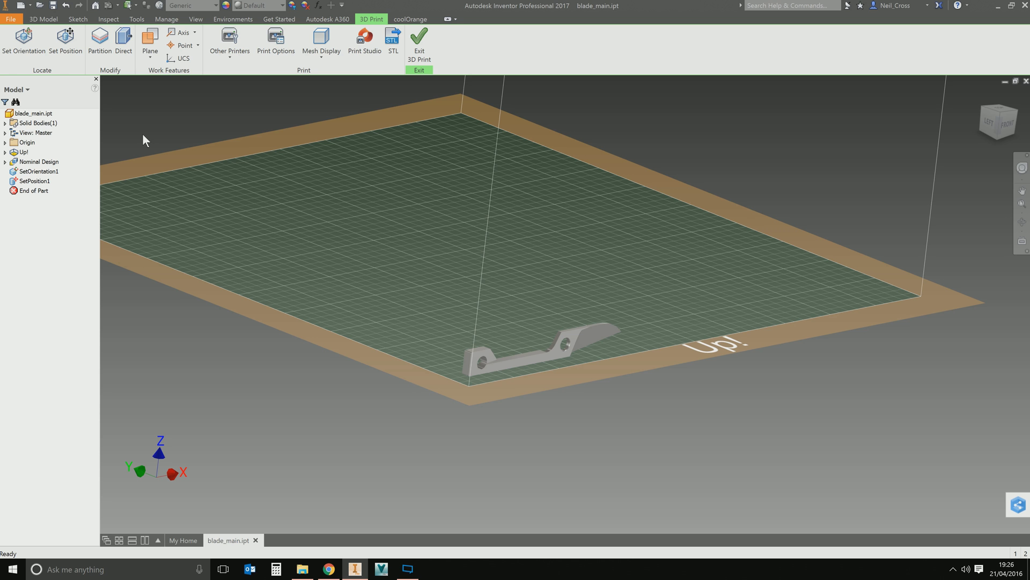
# - Partition the blade into two solids, splitting along the flat upper face of its narrow bar without adding connecting posts
pyautogui.click(100, 38)
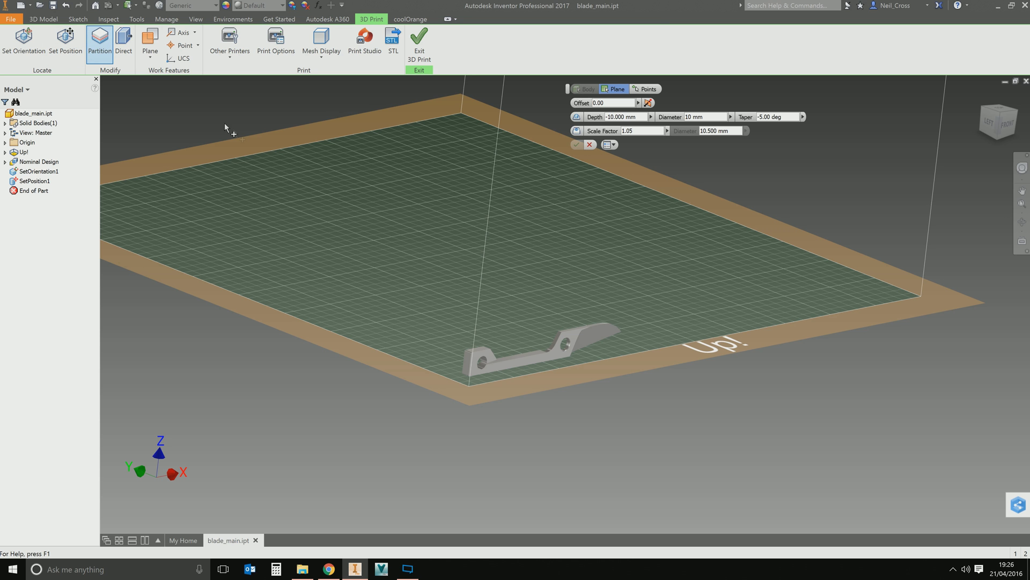
pyautogui.scroll(5, 523, 342)
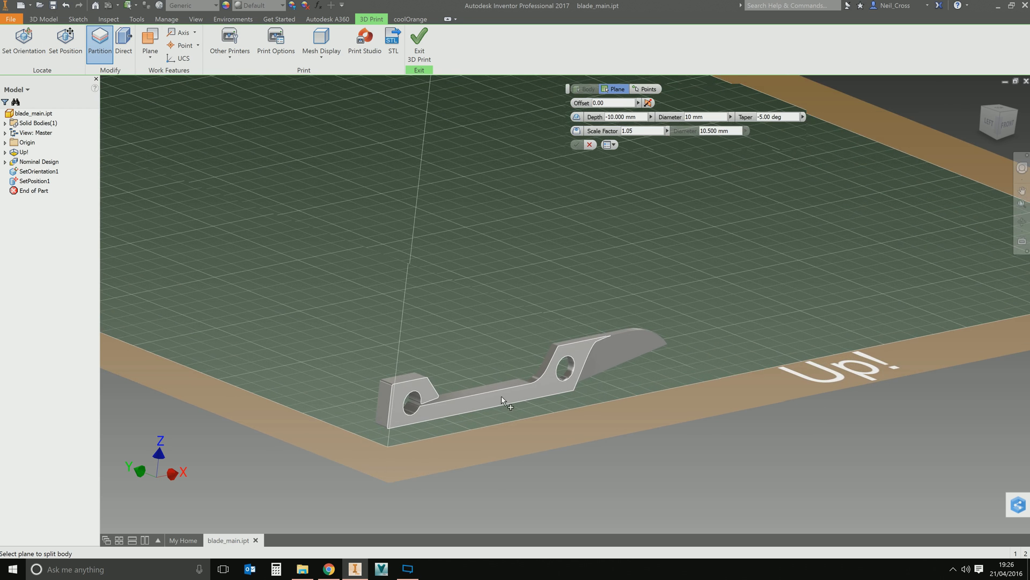
pyautogui.scroll(1, 480, 390)
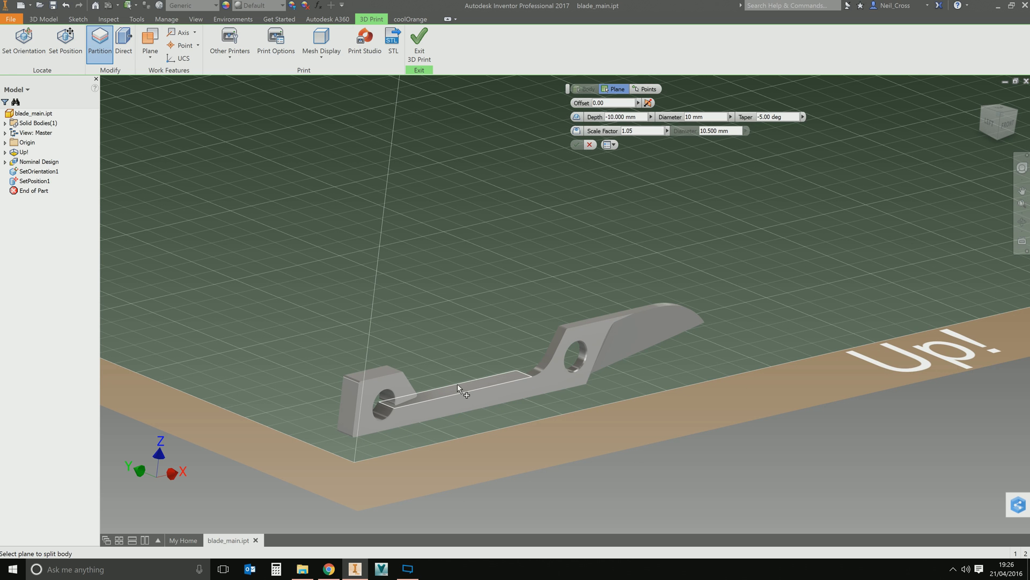
pyautogui.click(458, 391)
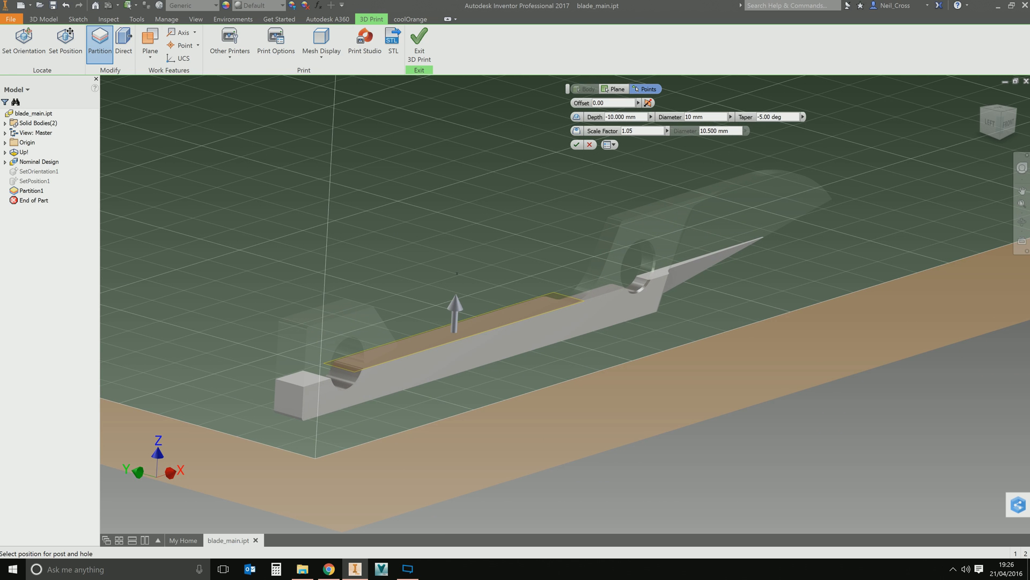
pyautogui.click(576, 144)
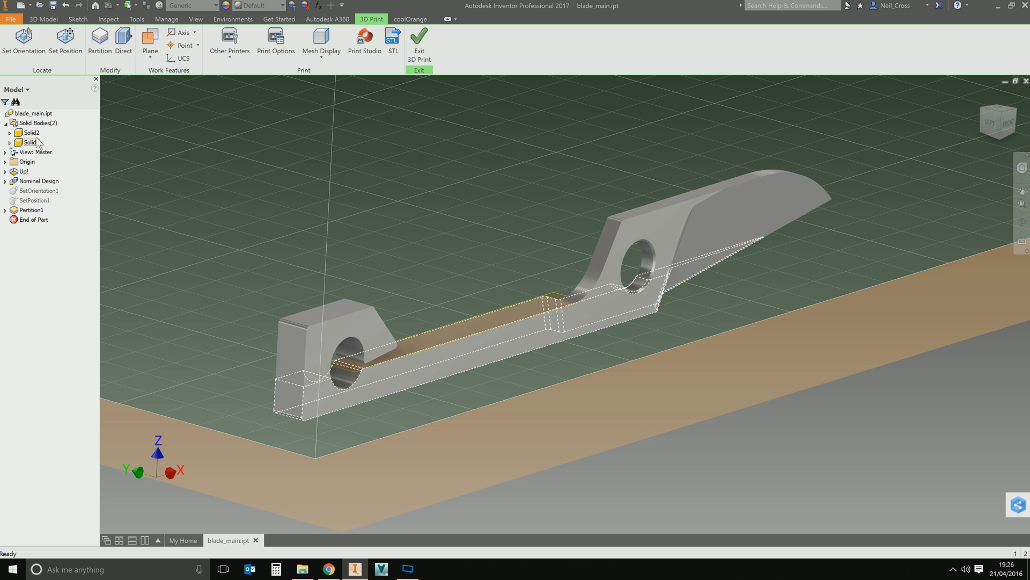
# - Try moving the upper partitioned solid 5.5 mm sideways away from the lower one with Direct Edit, and undo the move
pyautogui.click(125, 53)
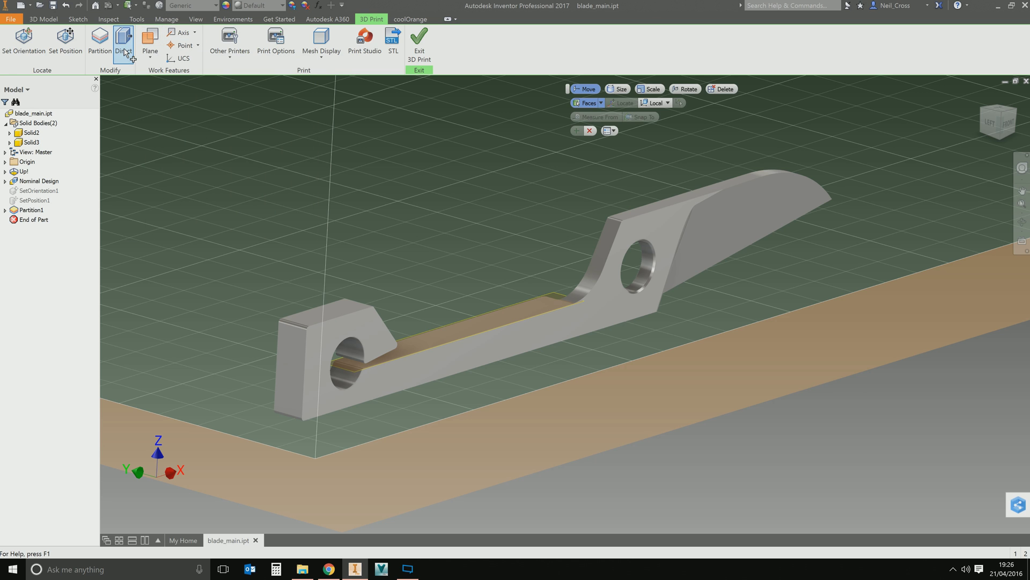
pyautogui.click(601, 103)
pyautogui.click(588, 120)
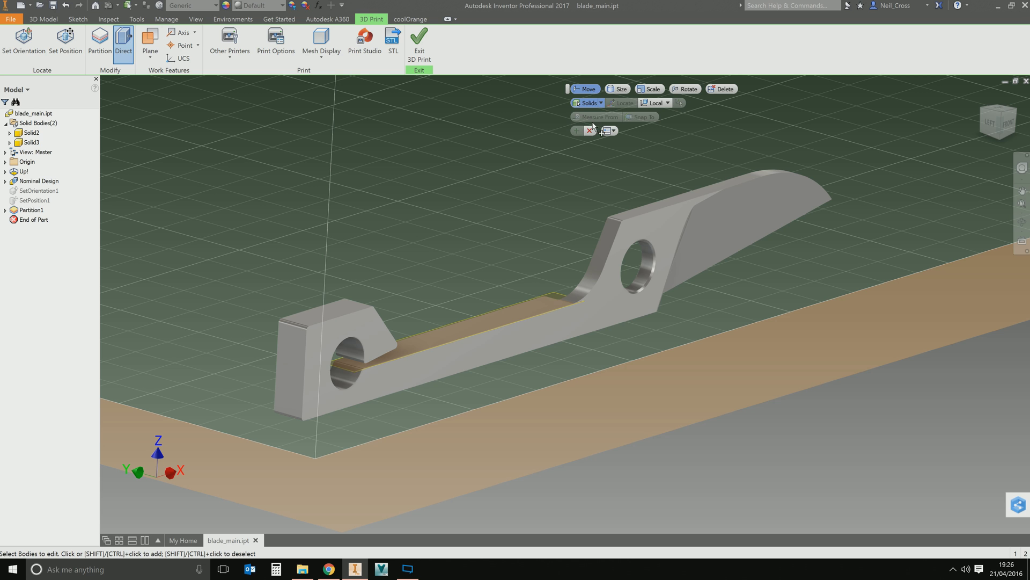
pyautogui.click(352, 331)
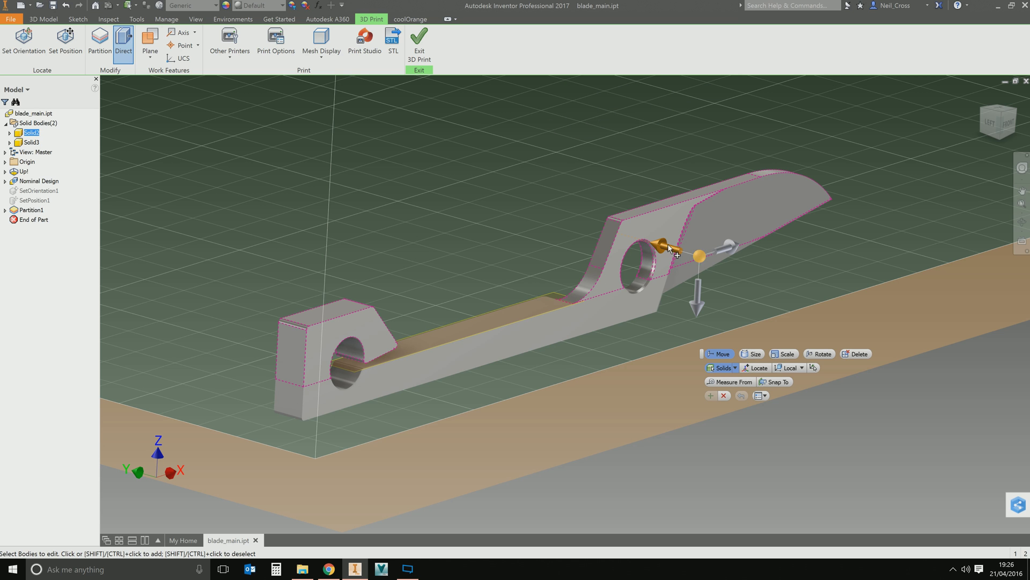
pyautogui.moveTo(653, 247); pyautogui.dragTo(585, 225)
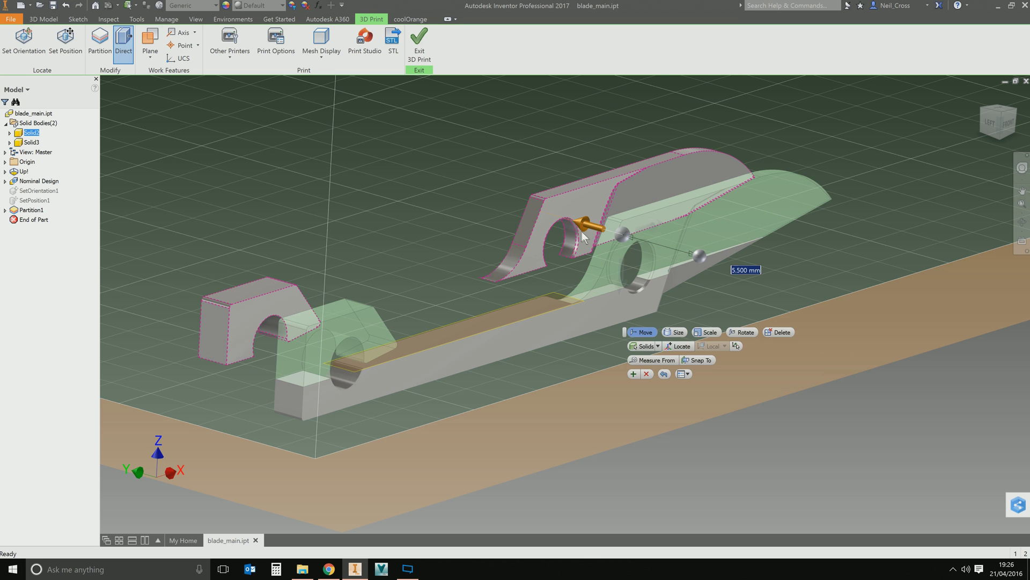
pyautogui.click(637, 373)
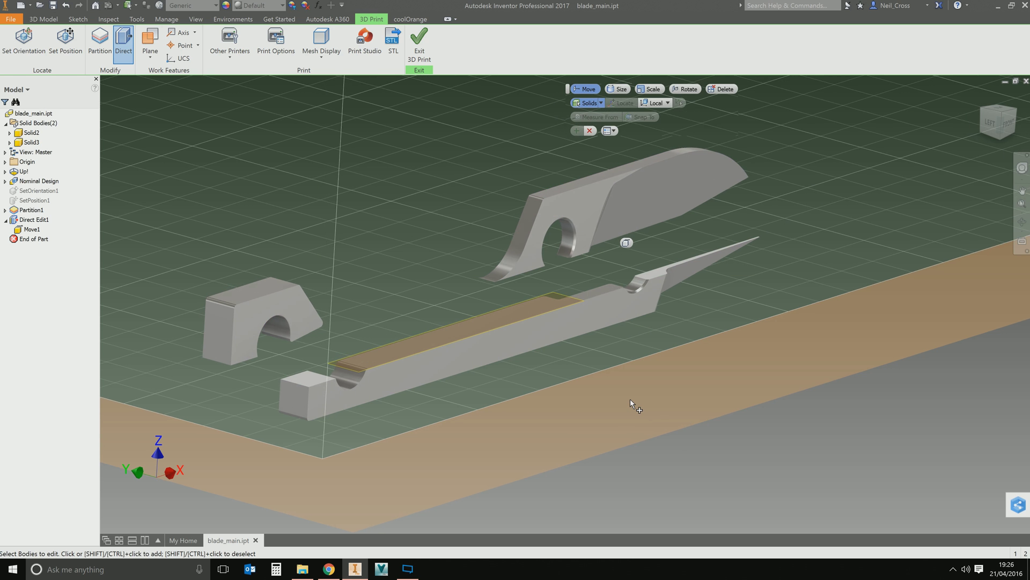
pyautogui.press('F6')
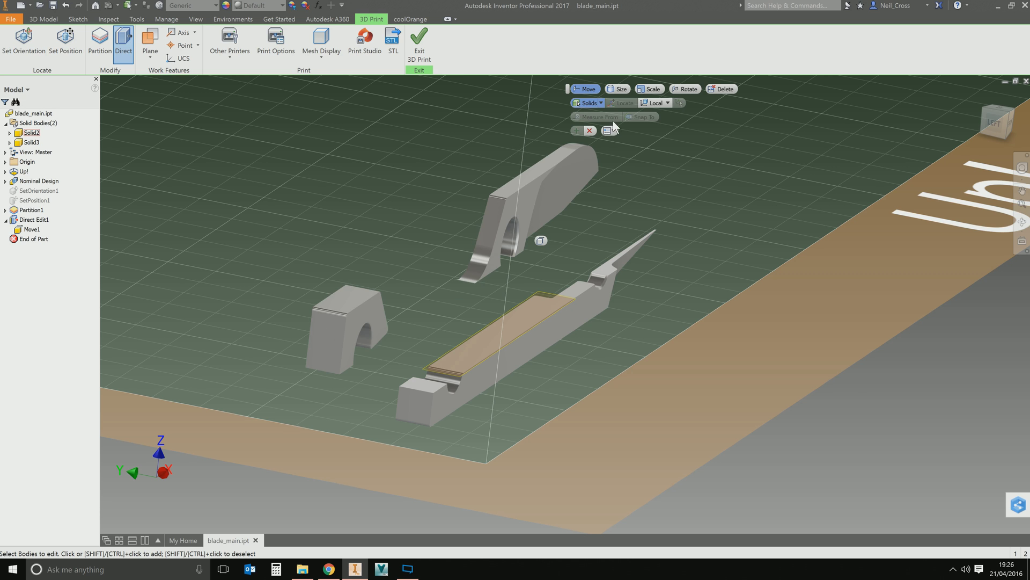
pyautogui.click(589, 131)
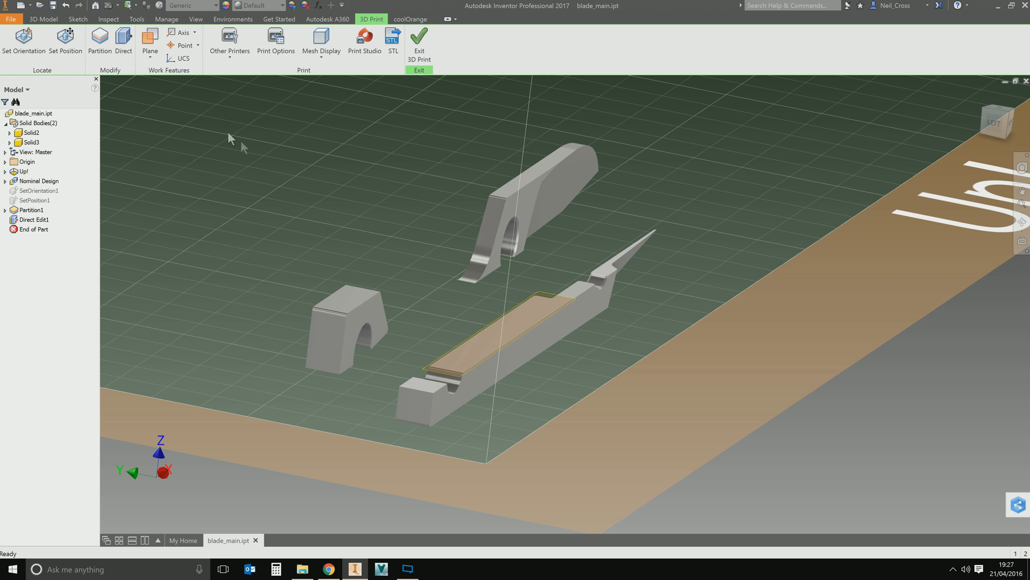
pyautogui.click(66, 6)
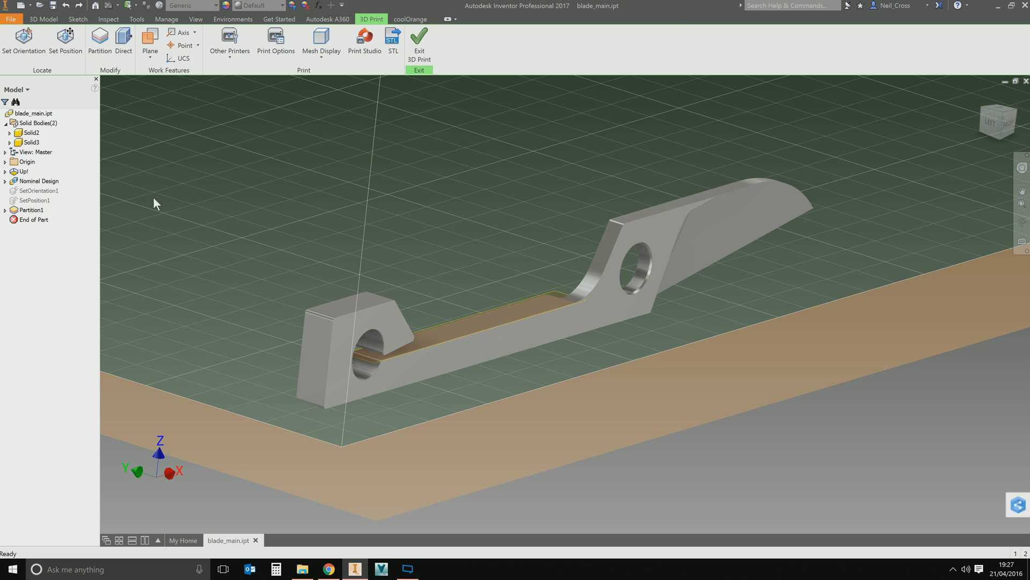
# - Use Direct Edit to move the upper solid's end face, beside the open hole, 2.75 mm outward
pyautogui.click(123, 38)
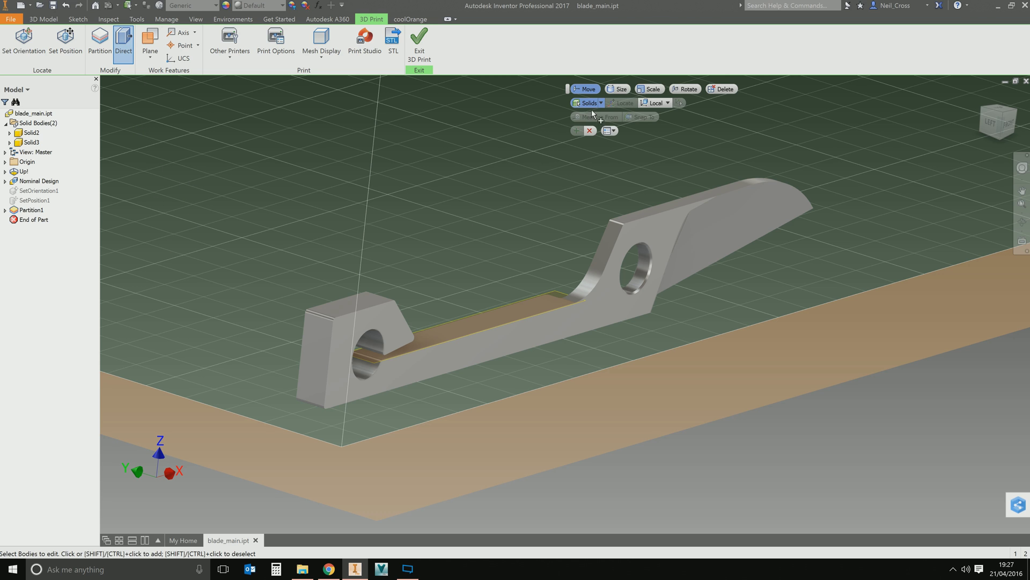
pyautogui.click(601, 102)
pyautogui.click(595, 125)
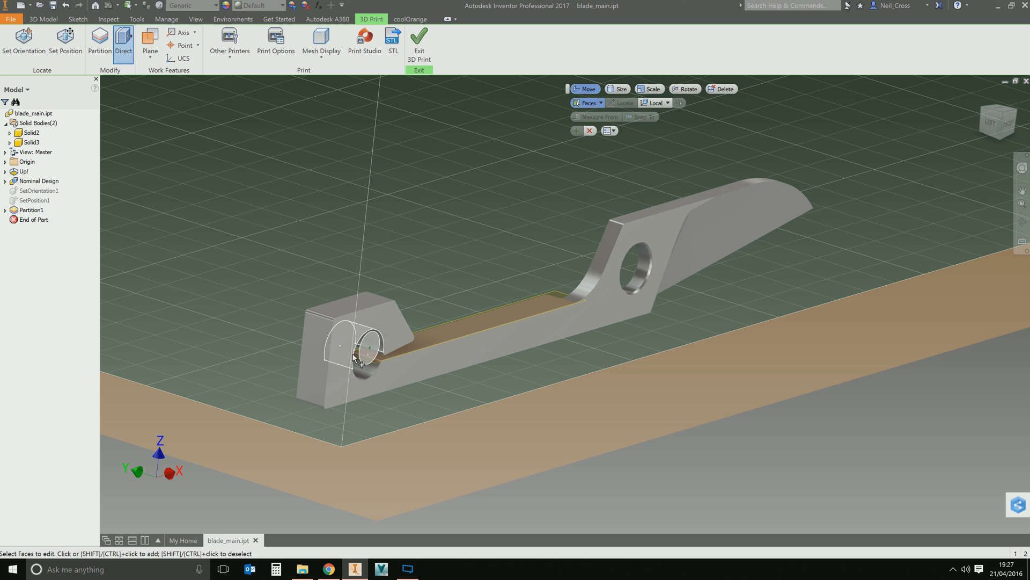
pyautogui.click(319, 360)
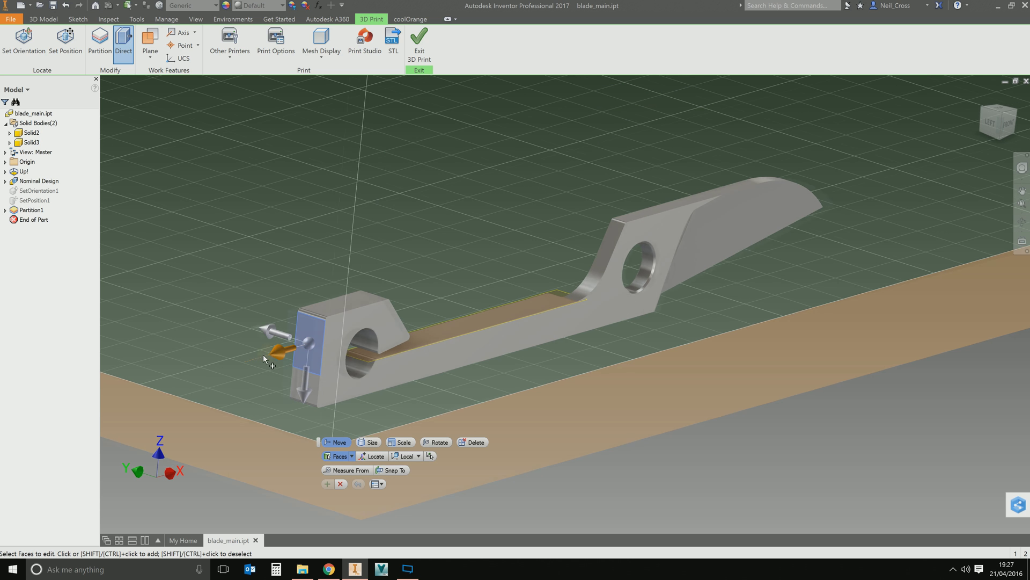
pyautogui.moveTo(223, 319); pyautogui.dragTo(173, 323)
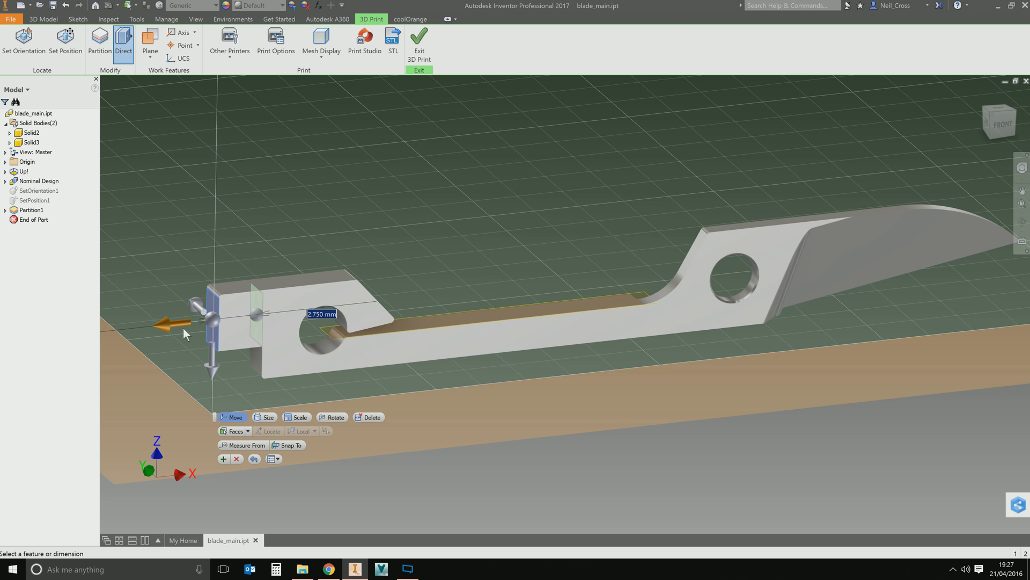
pyautogui.click(223, 459)
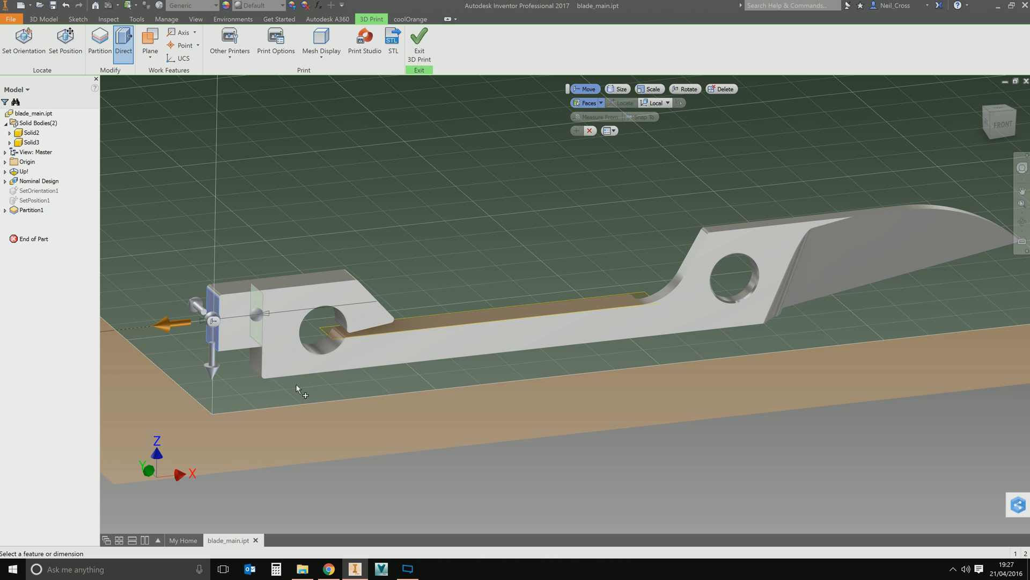
pyautogui.keyDown('shift'); pyautogui.moveTo(295, 385); pyautogui.dragTo(517, 294, button='middle'); pyautogui.keyUp('shift')
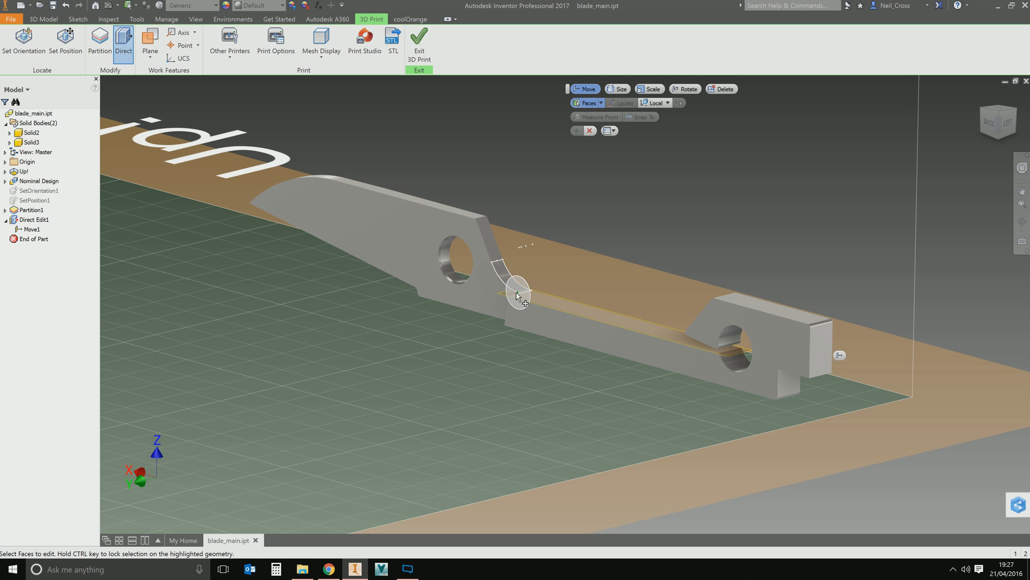
# - Set the STL print options to millimeter units and High resolution
pyautogui.click(284, 58)
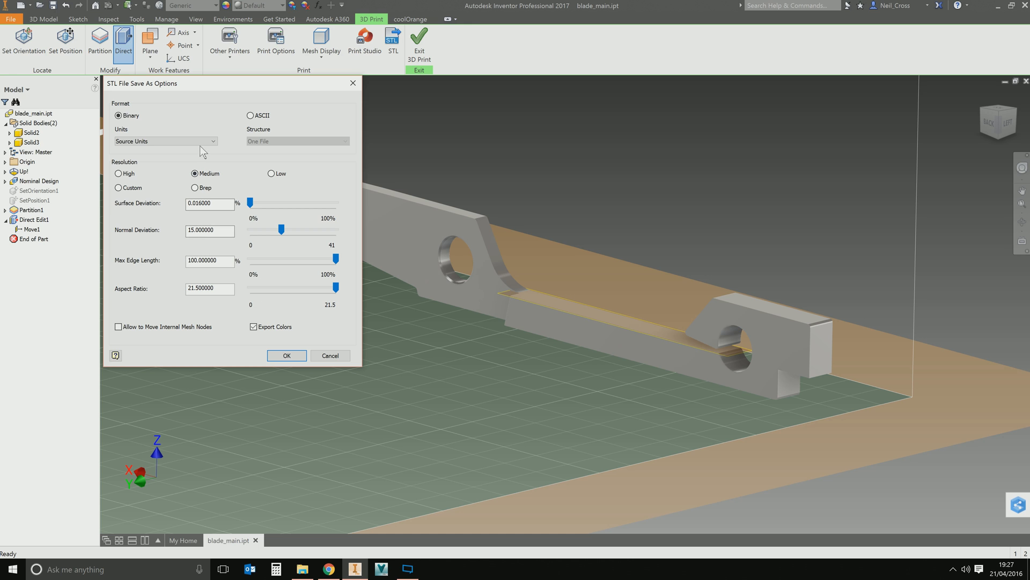
pyautogui.click(157, 143)
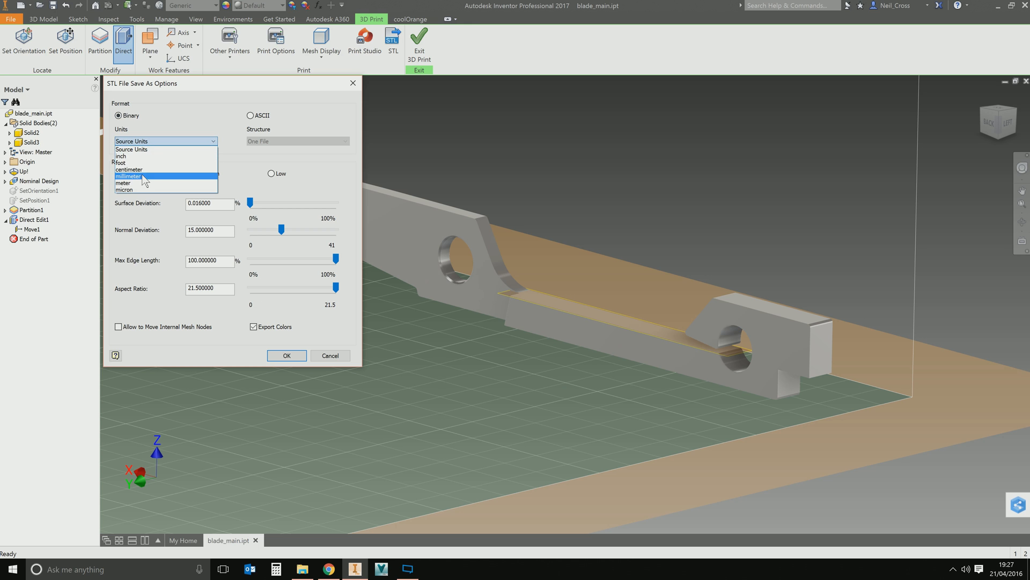
pyautogui.click(144, 176)
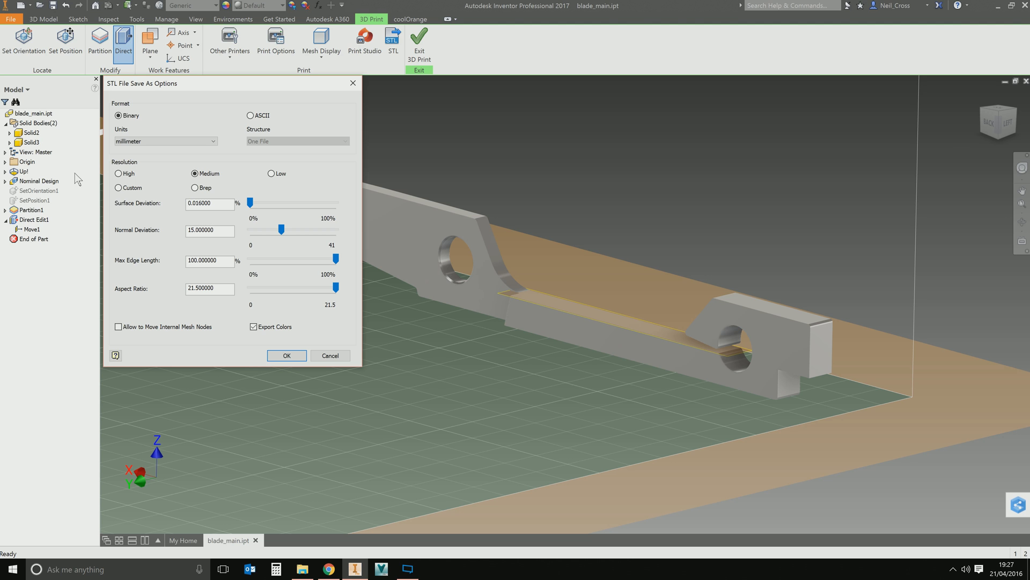
pyautogui.click(131, 174)
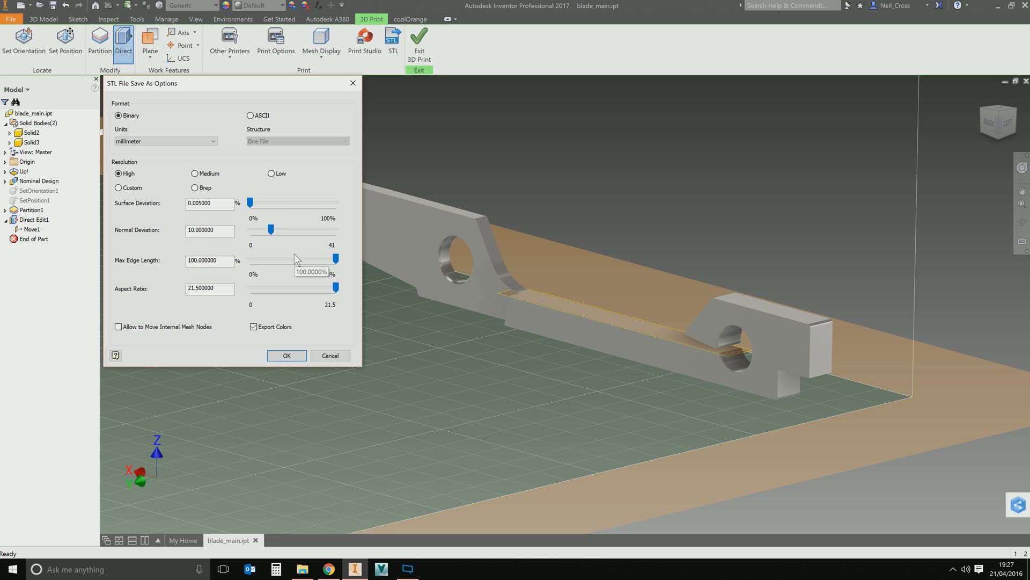
pyautogui.click(274, 174)
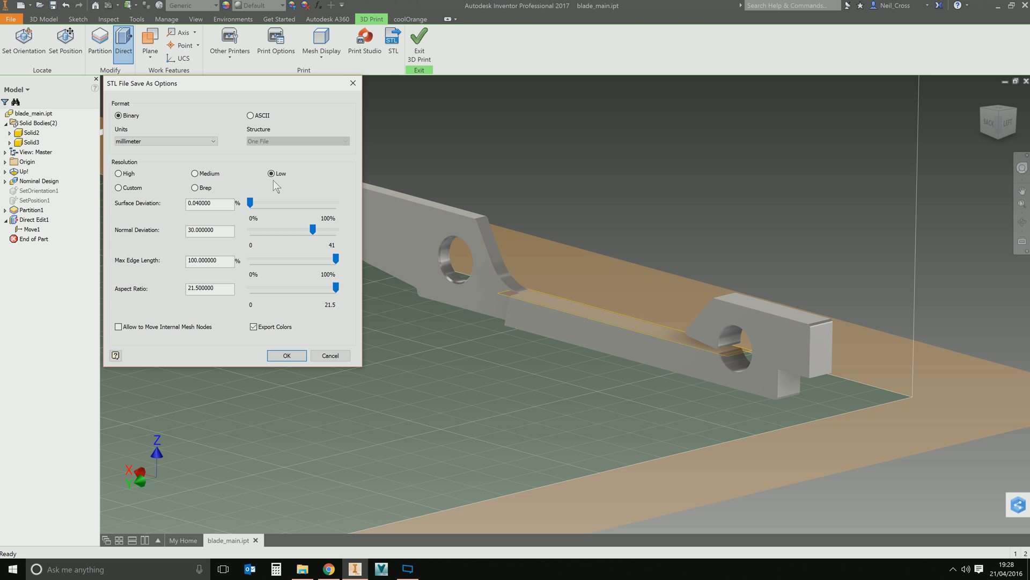
pyautogui.click(133, 173)
pyautogui.click(289, 355)
pyautogui.click(327, 59)
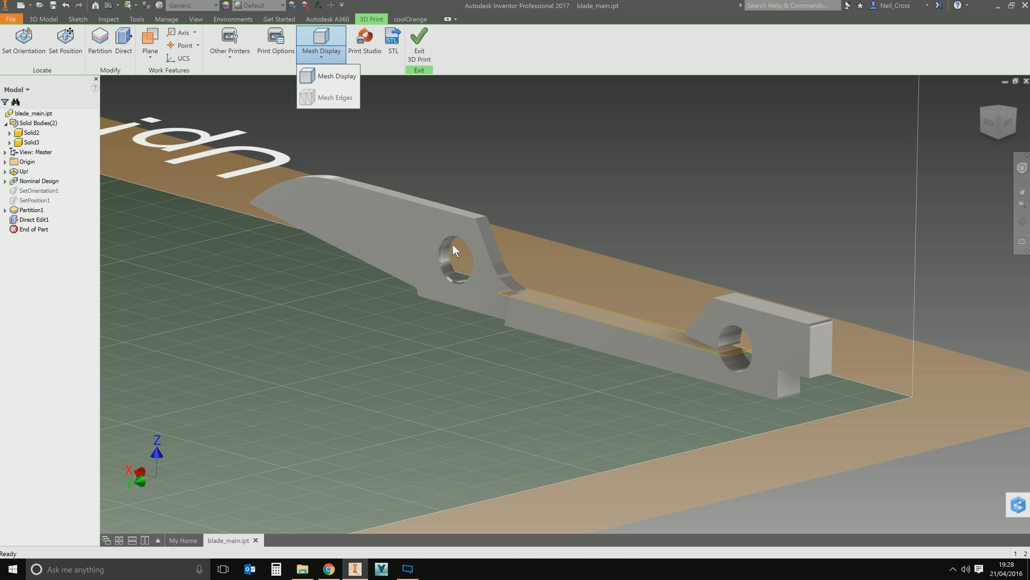
pyautogui.click(472, 180)
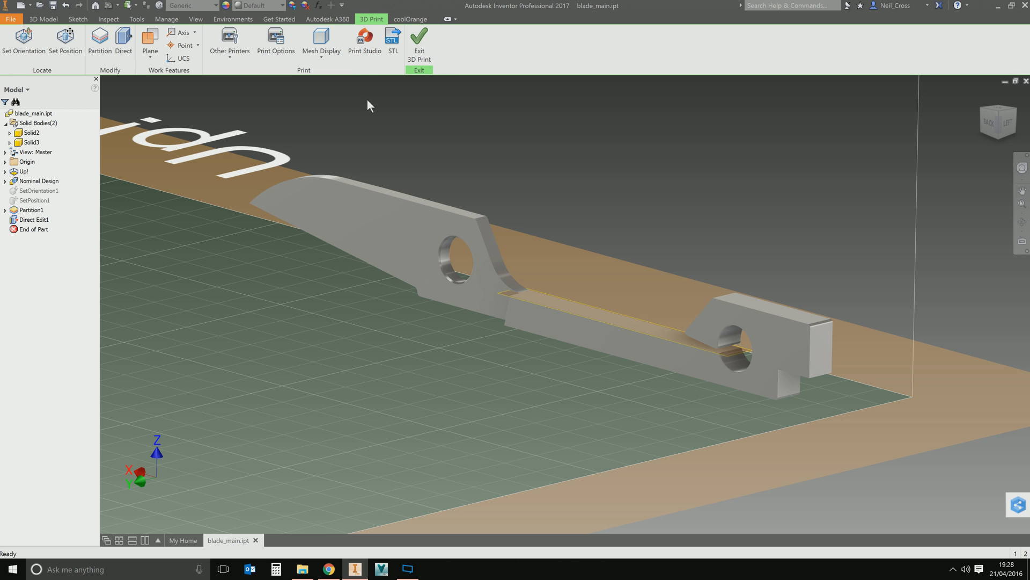
# - Export the partitioned and edited blade as an STL file named blade_main.stl to the Desktop
pyautogui.keyDown('shift'); pyautogui.moveTo(403, 118); pyautogui.dragTo(423, 110, button='middle'); pyautogui.keyUp('shift')
pyautogui.scroll(-3, 424, 117)
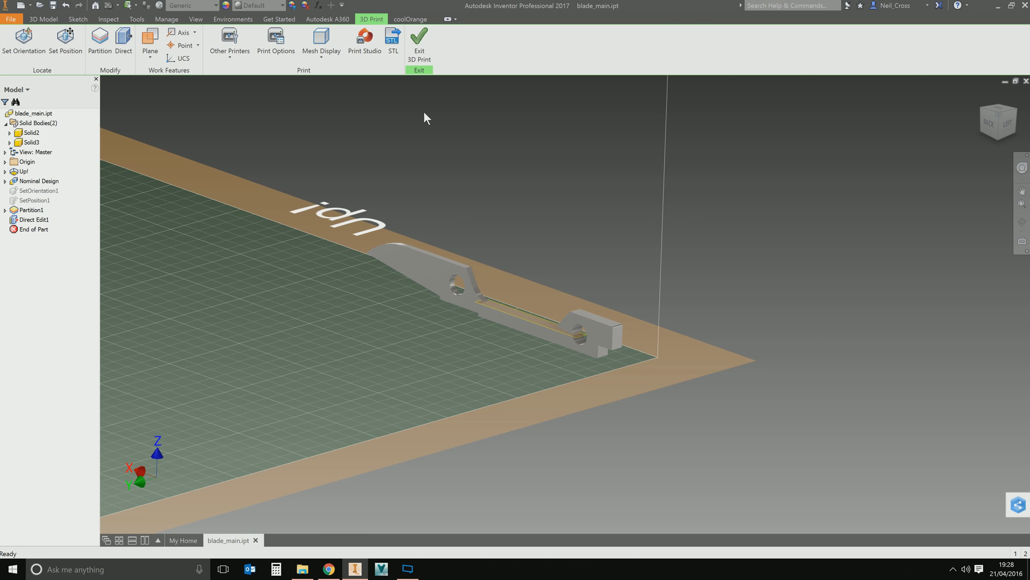
pyautogui.click(393, 39)
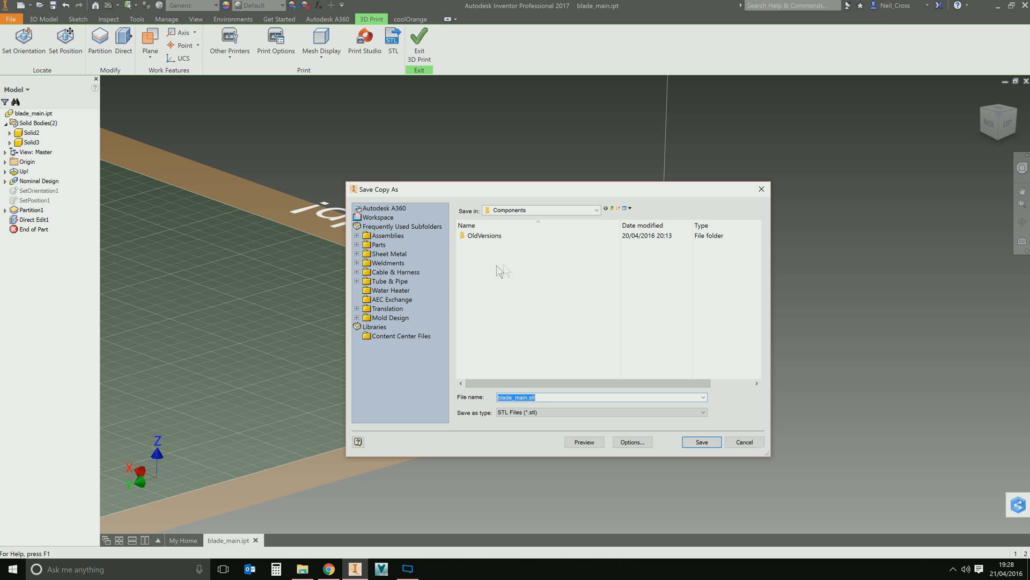
pyautogui.click(524, 210)
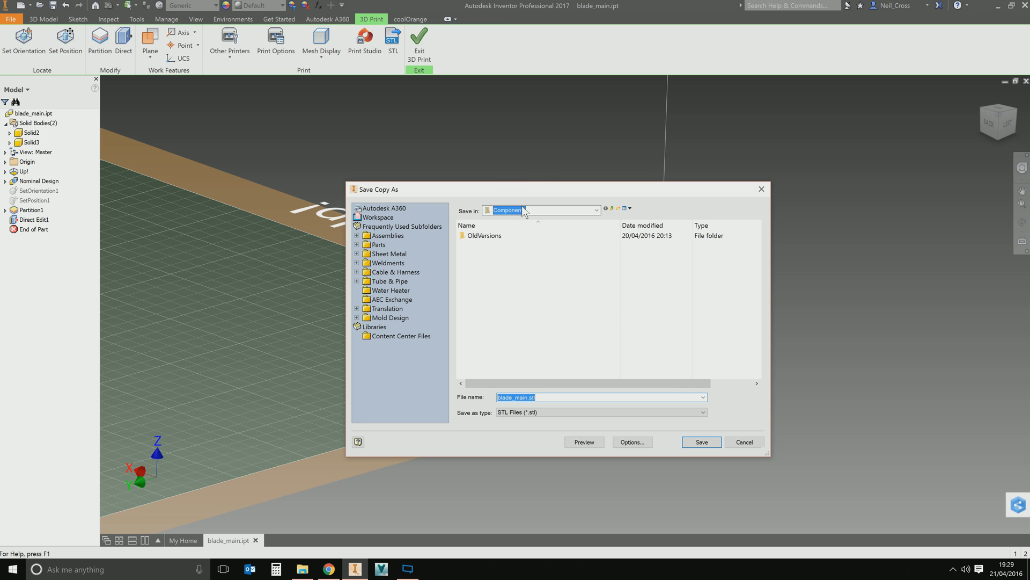
pyautogui.click(505, 228)
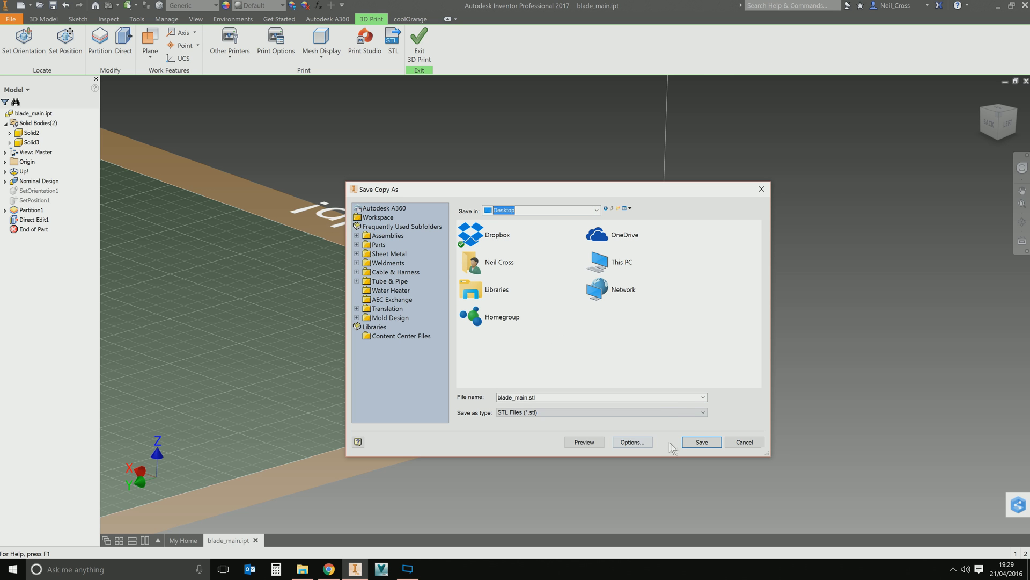
pyautogui.click(702, 442)
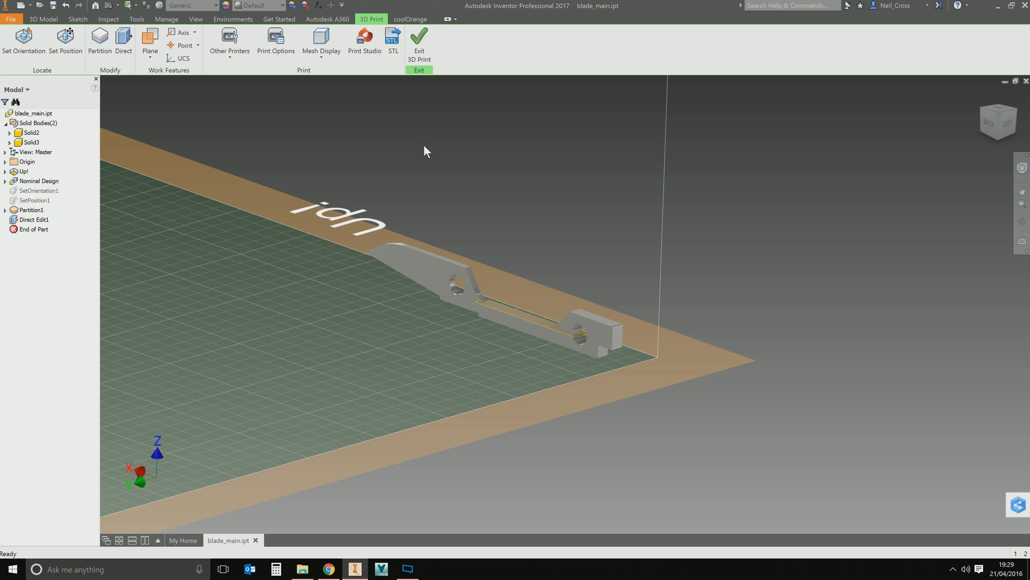
# - Exit the 3D Print environment and close blade_main.ipt without saving its modifications
pyautogui.scroll(2, 424, 144)
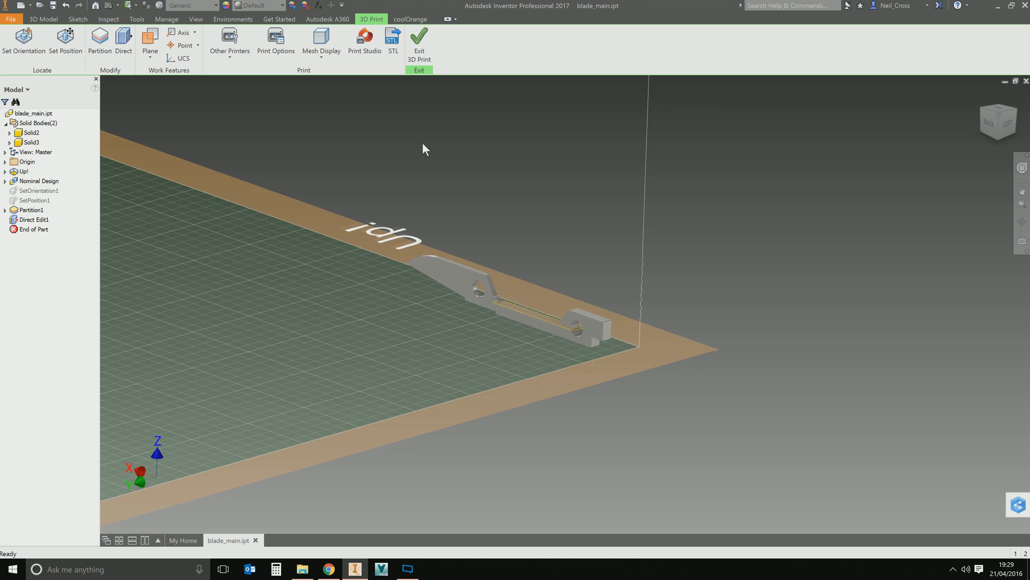
pyautogui.scroll(5, 423, 143)
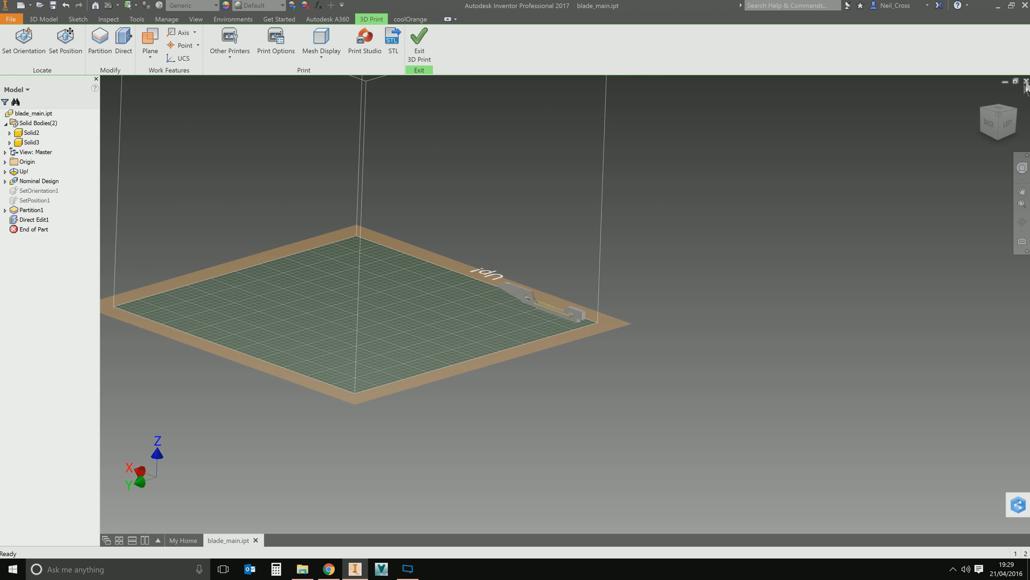
pyautogui.click(425, 59)
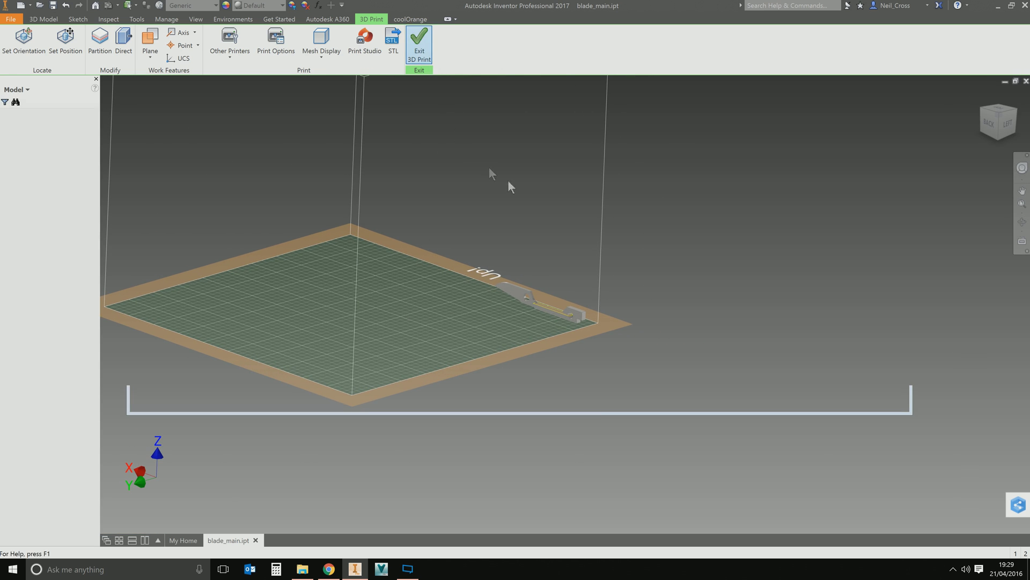
pyautogui.click(1026, 81)
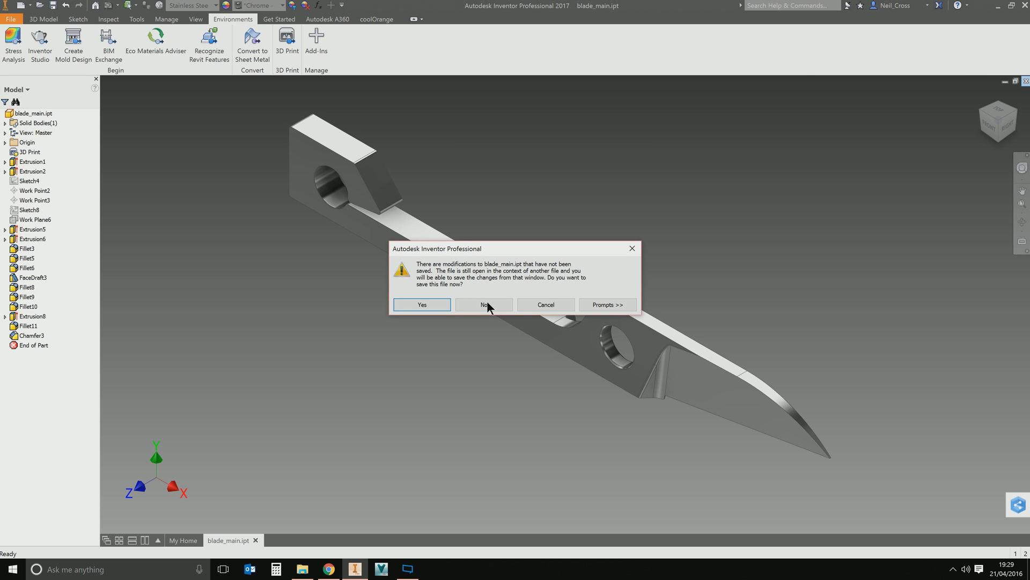
pyautogui.click(487, 300)
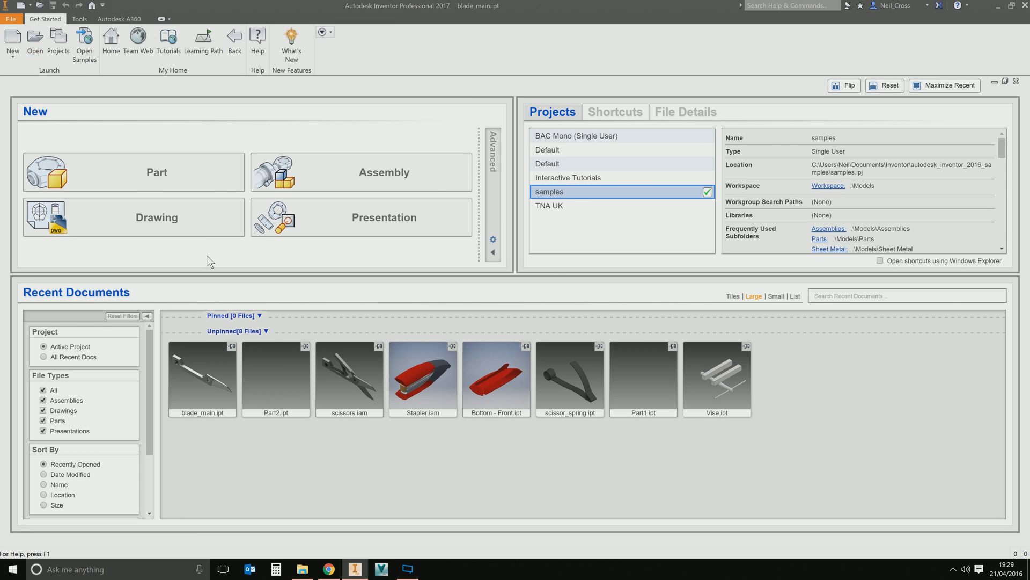
# - Open the recent assembly scissors.iam, preview it as an STL 3D print, and close the preview
pyautogui.click(343, 379)
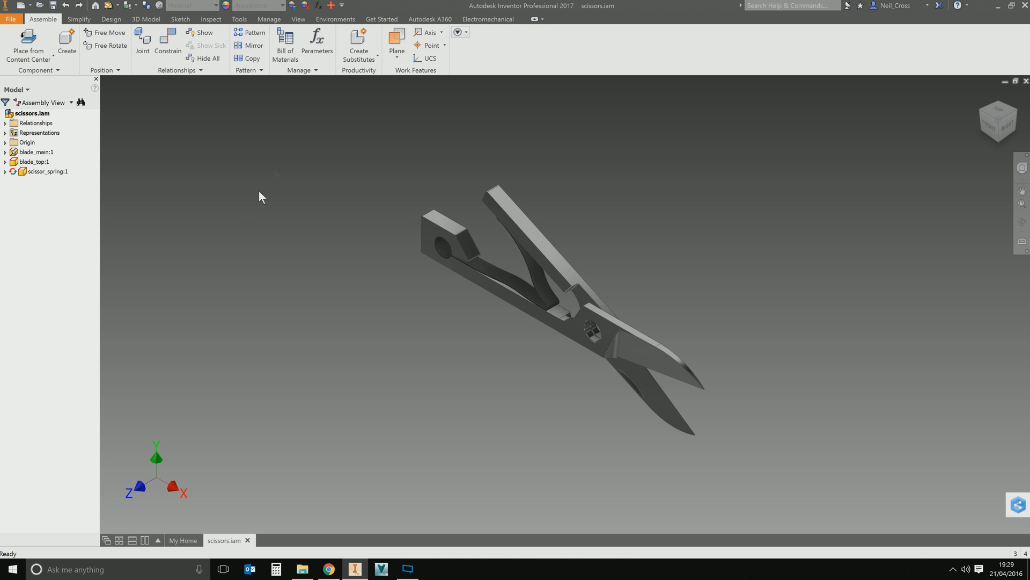
pyautogui.click(335, 19)
pyautogui.click(333, 43)
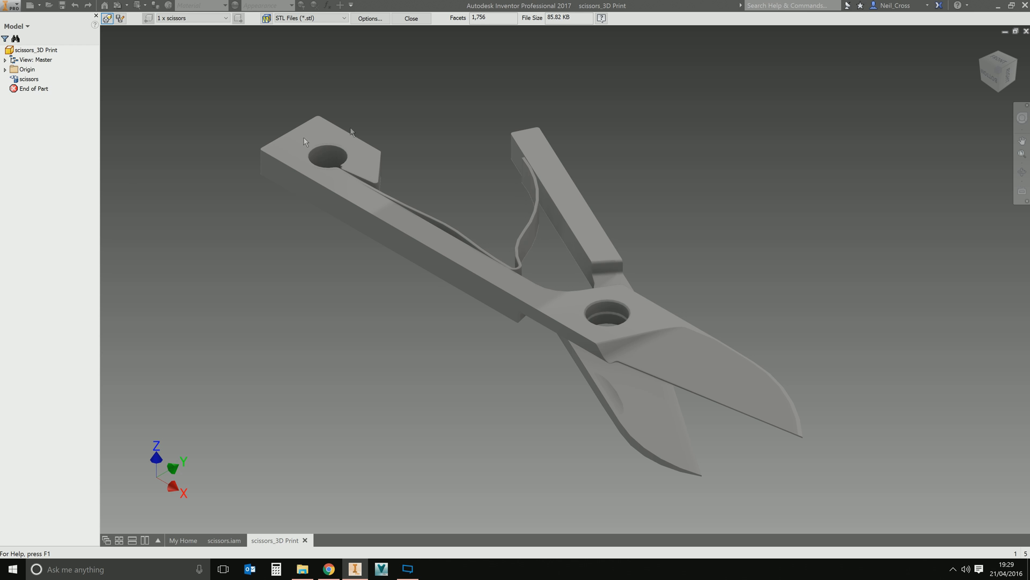
pyautogui.click(410, 19)
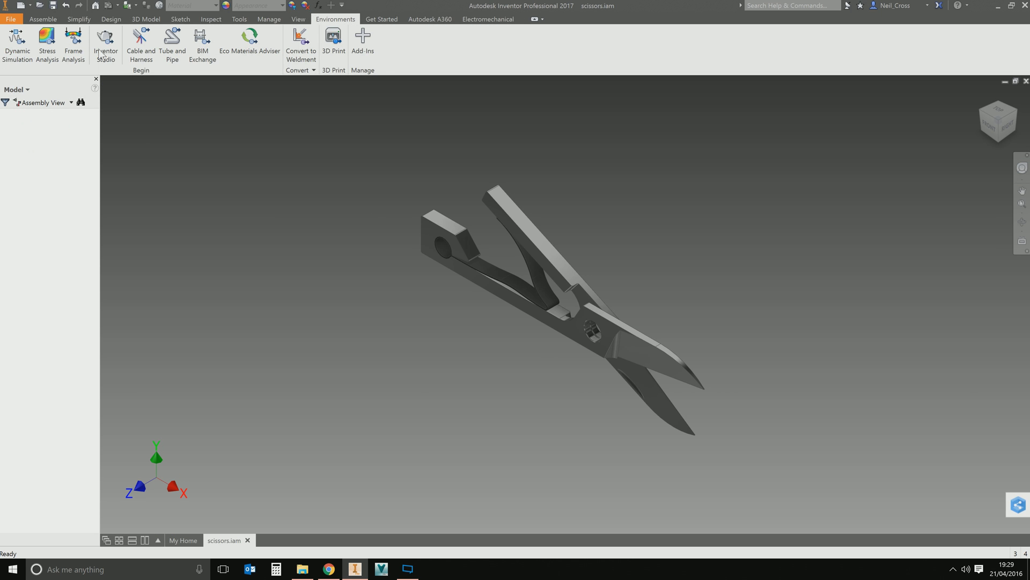
# - Create a simplified part named scissors from the assembly using the Standard.ipt template, and enter the 3D Print environment with it
pyautogui.click(78, 19)
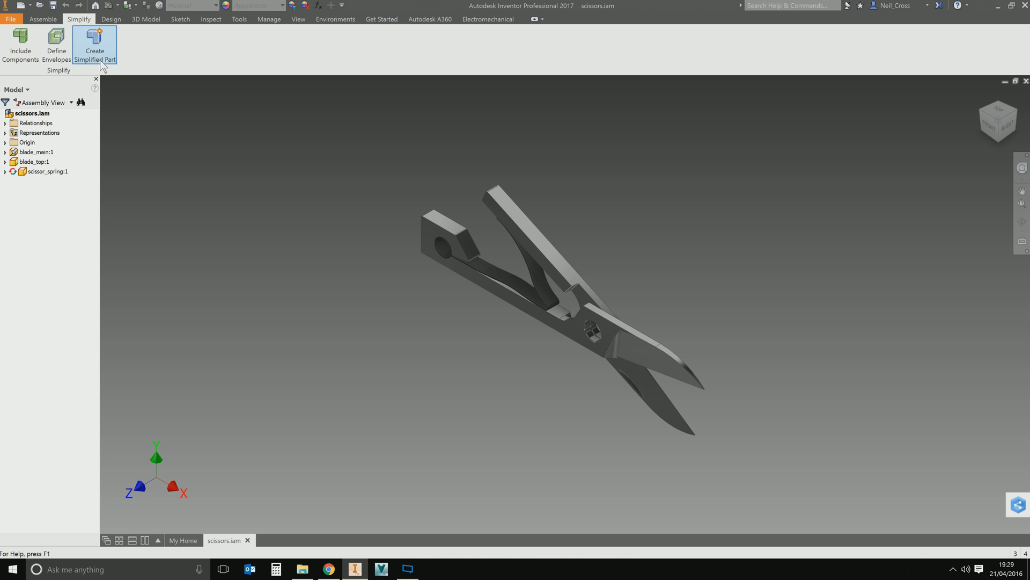
pyautogui.click(103, 45)
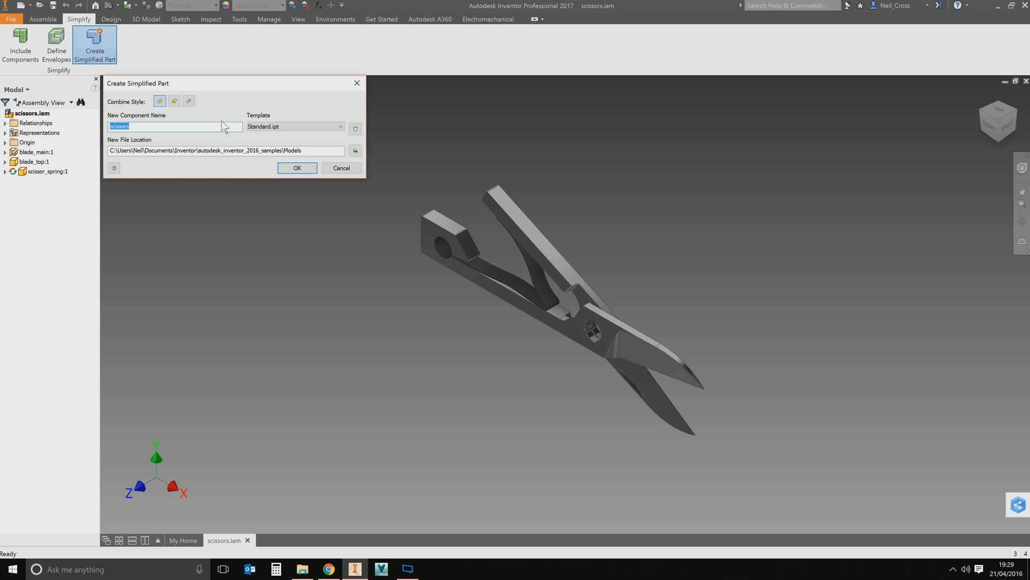
pyautogui.click(297, 168)
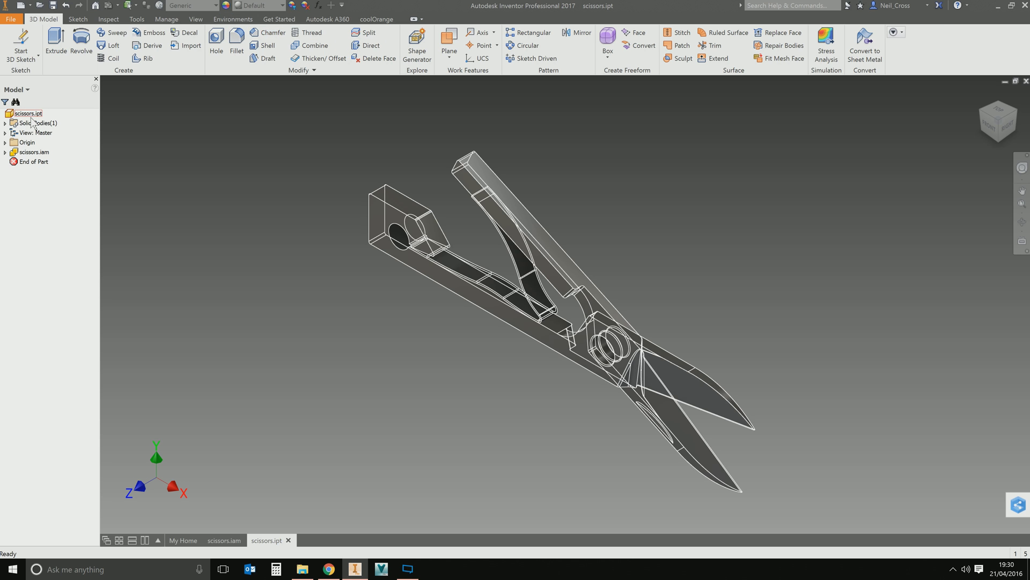
pyautogui.click(237, 20)
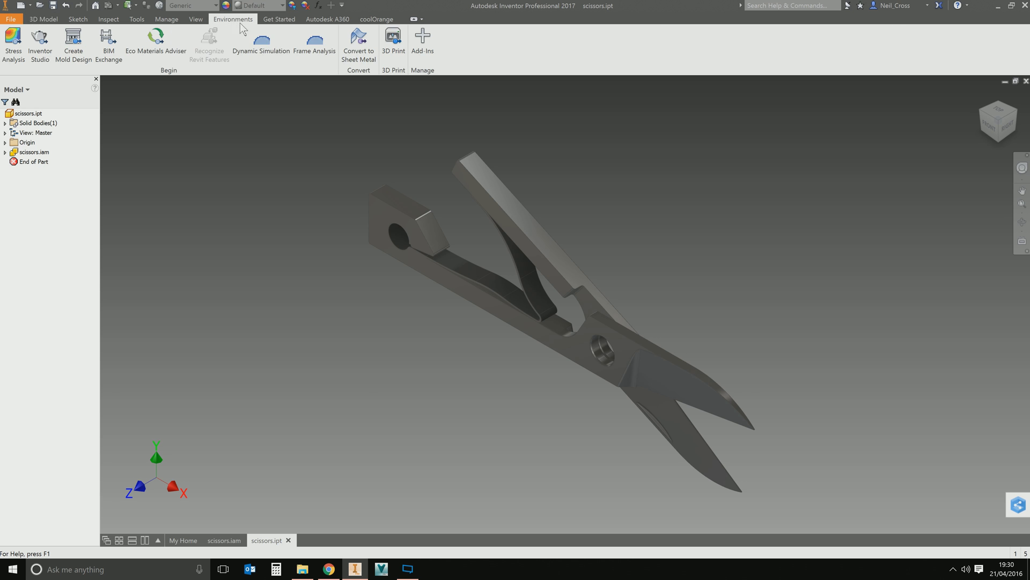
pyautogui.click(393, 40)
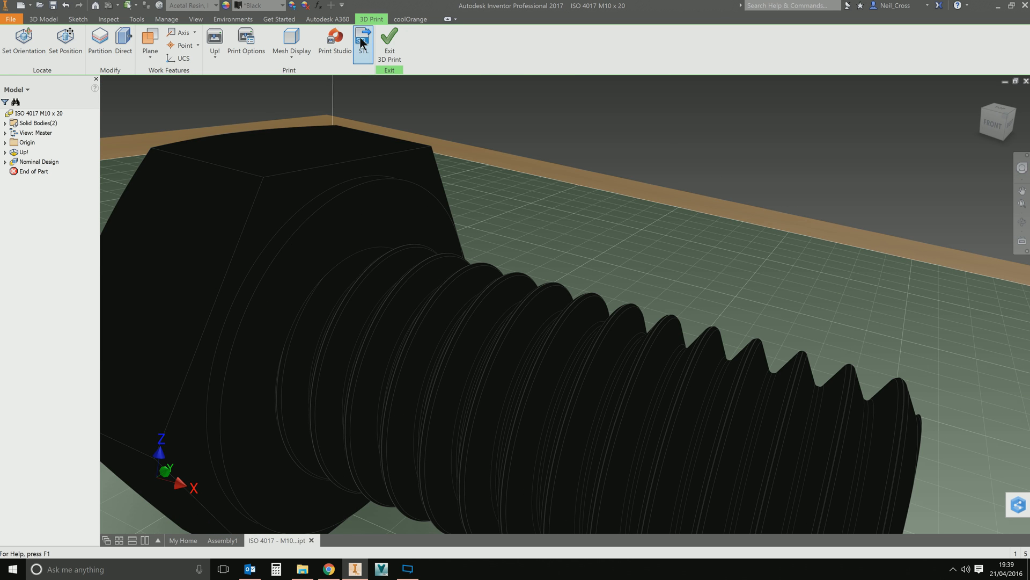
# - Export the ISO 4017 M10 x 20 bolt to the Desktop as the STL file ISO 4017 - M10 x 20 - ISO.stl
pyautogui.click(361, 43)
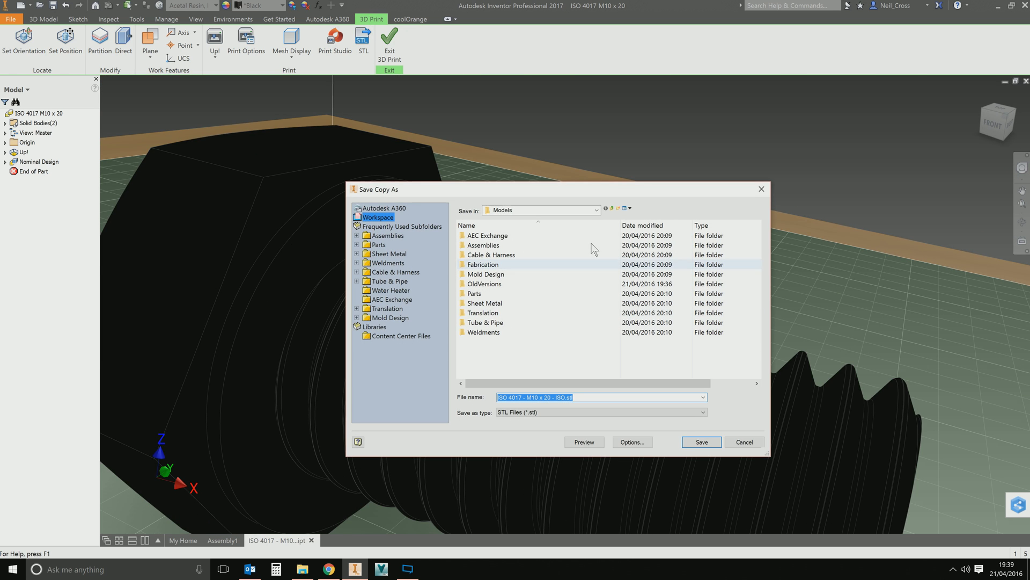
pyautogui.click(571, 210)
pyautogui.click(509, 219)
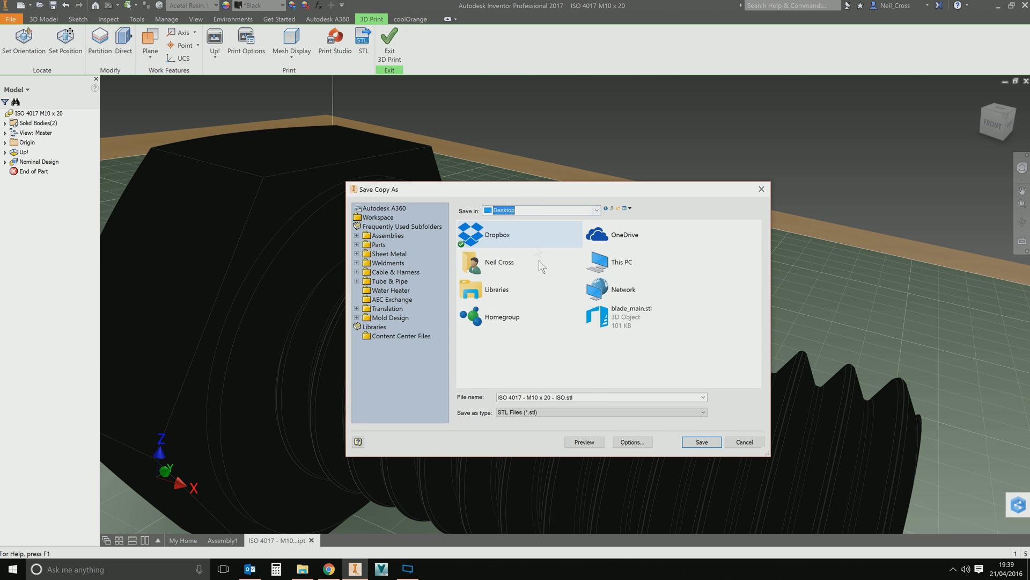
pyautogui.click(706, 449)
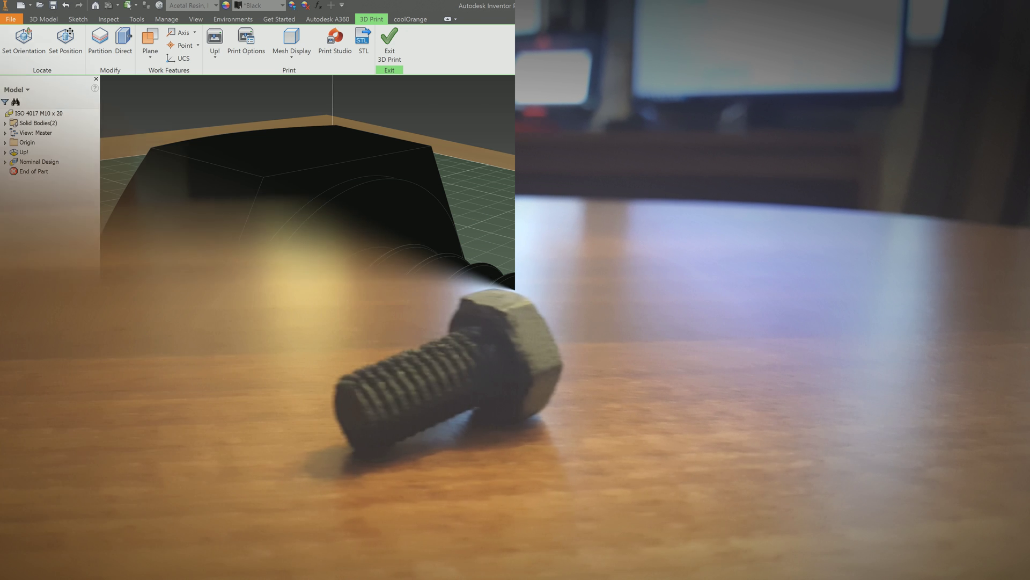